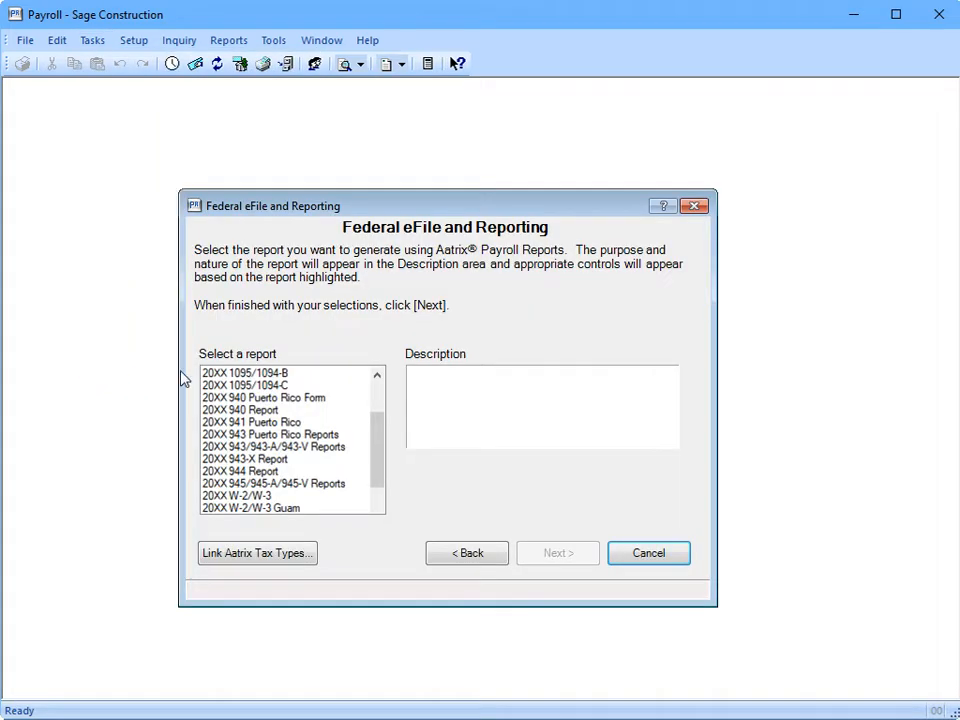
Pick the 20XX 1095/1094-C report and advance to the Employees to Process page
click(224, 386)
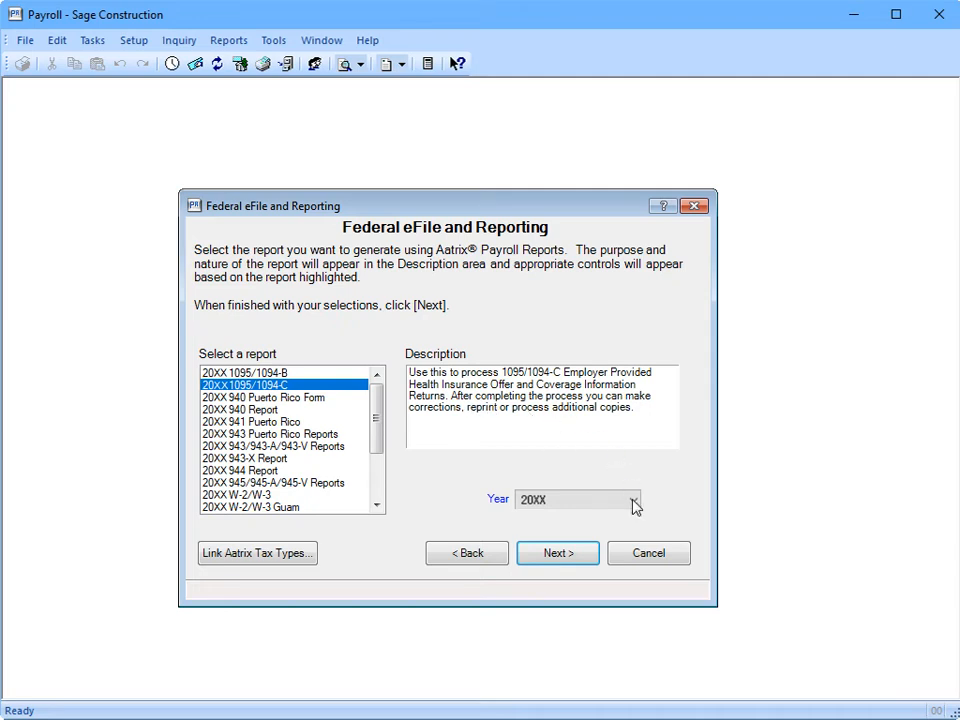
click(561, 558)
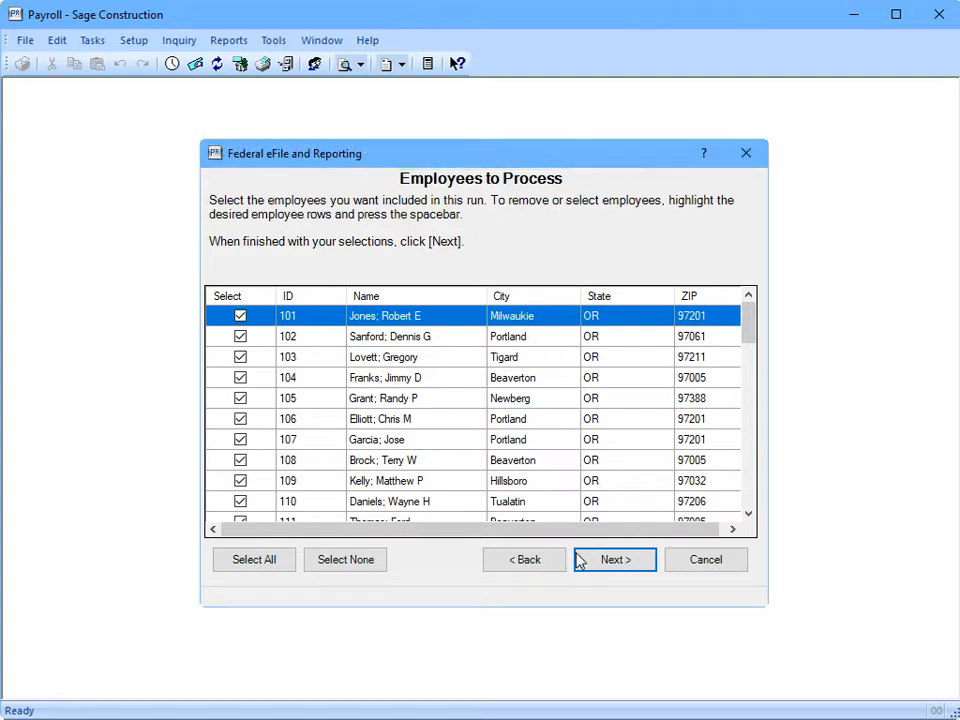
Keep all employees, generate the 1095/1094-C report, and acknowledge the 1095-C Company Information warning
click(584, 562)
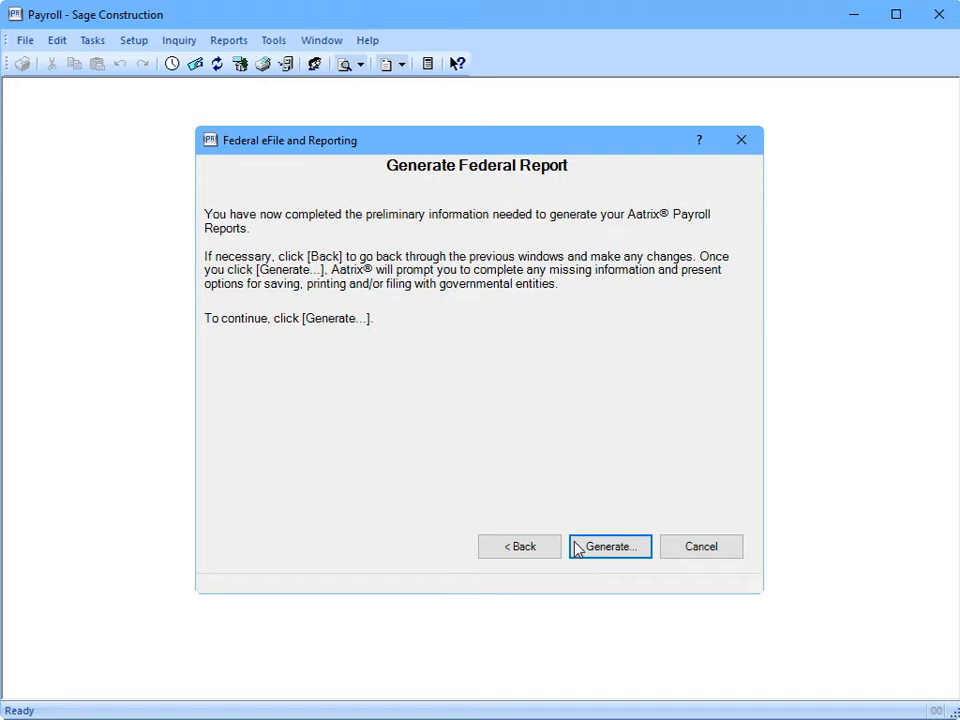
click(576, 549)
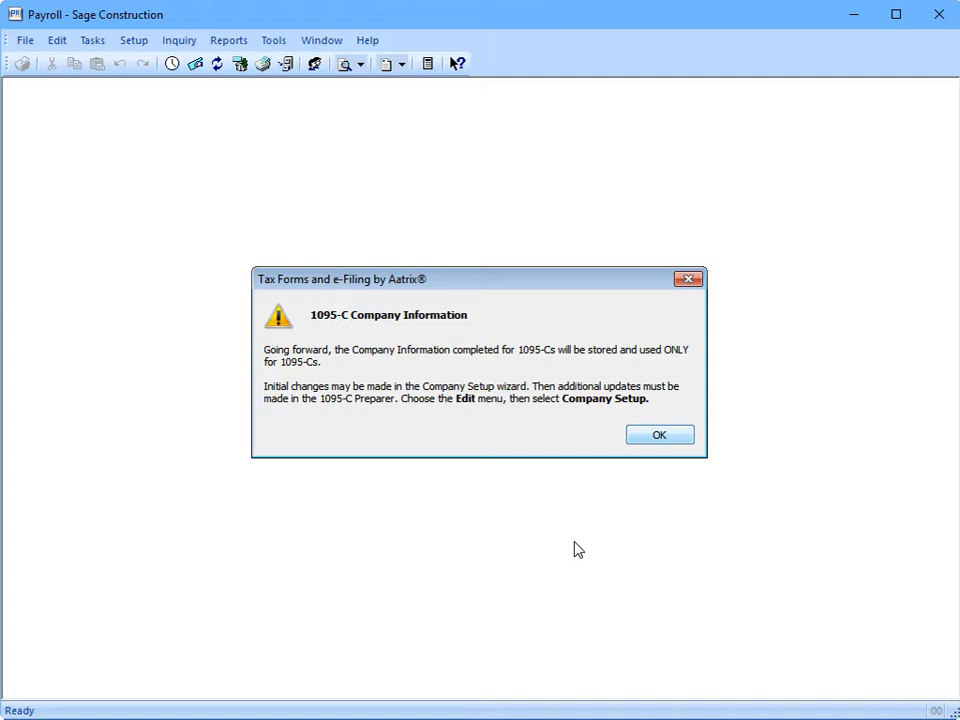
click(673, 436)
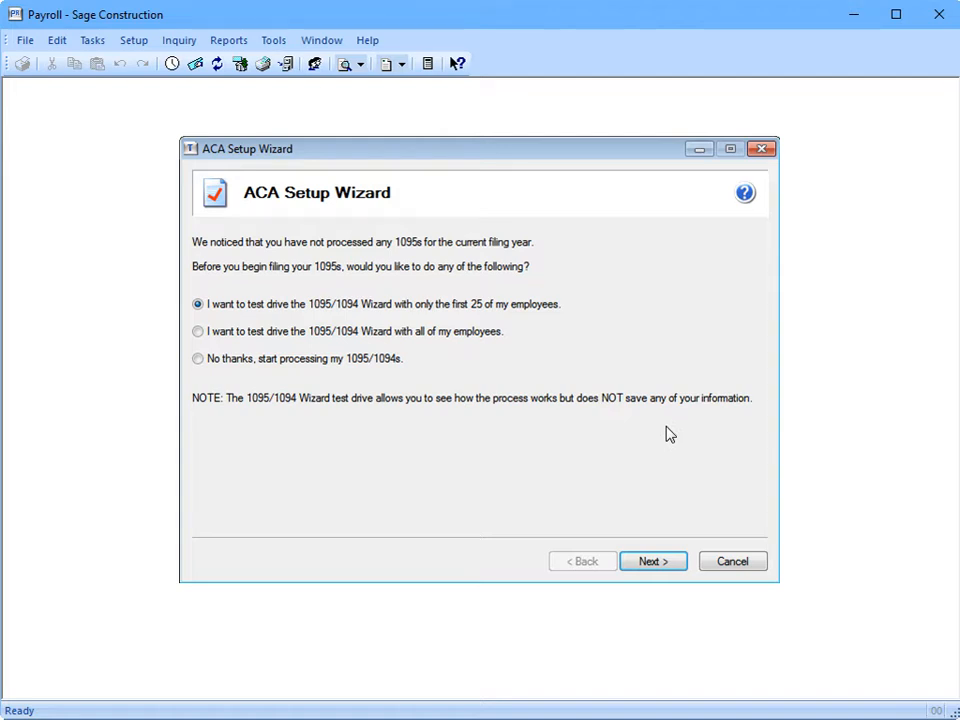
Decline the test drive, confirm the company FEIN, and keep a single ACA data file
click(198, 360)
click(670, 563)
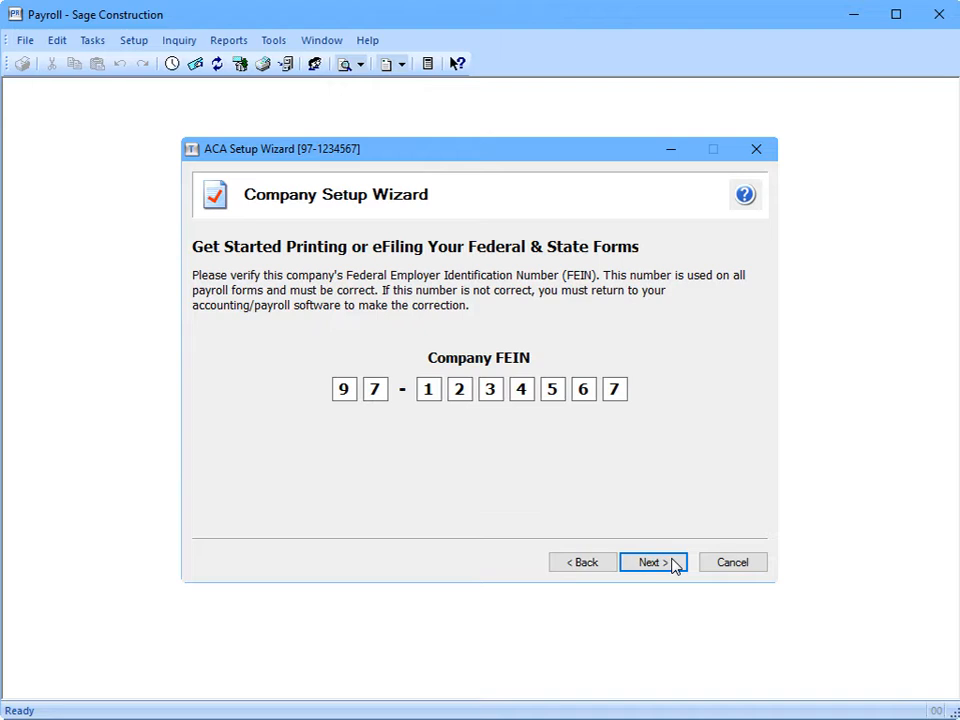
click(668, 567)
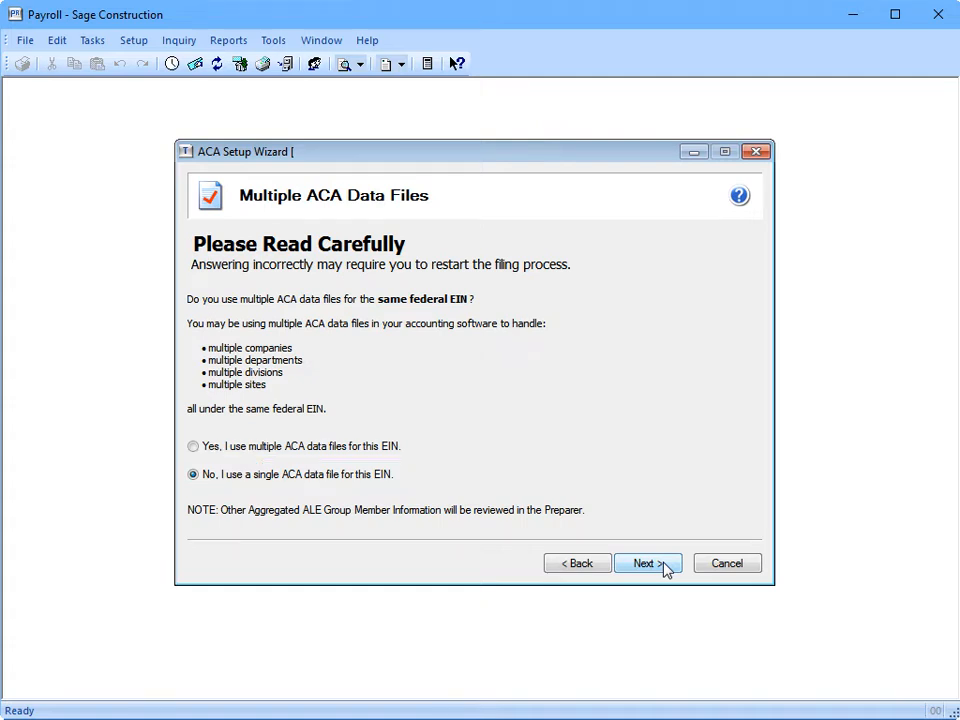
click(647, 564)
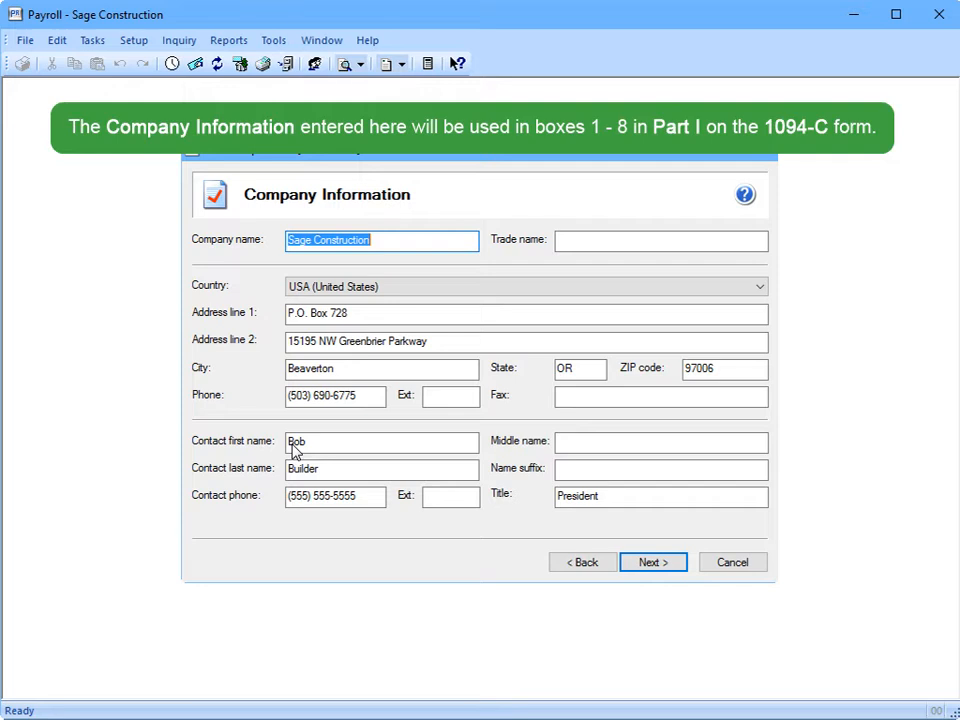
Accept the company information and confirm filing for your own company, not as a Designated Government Entity
click(672, 563)
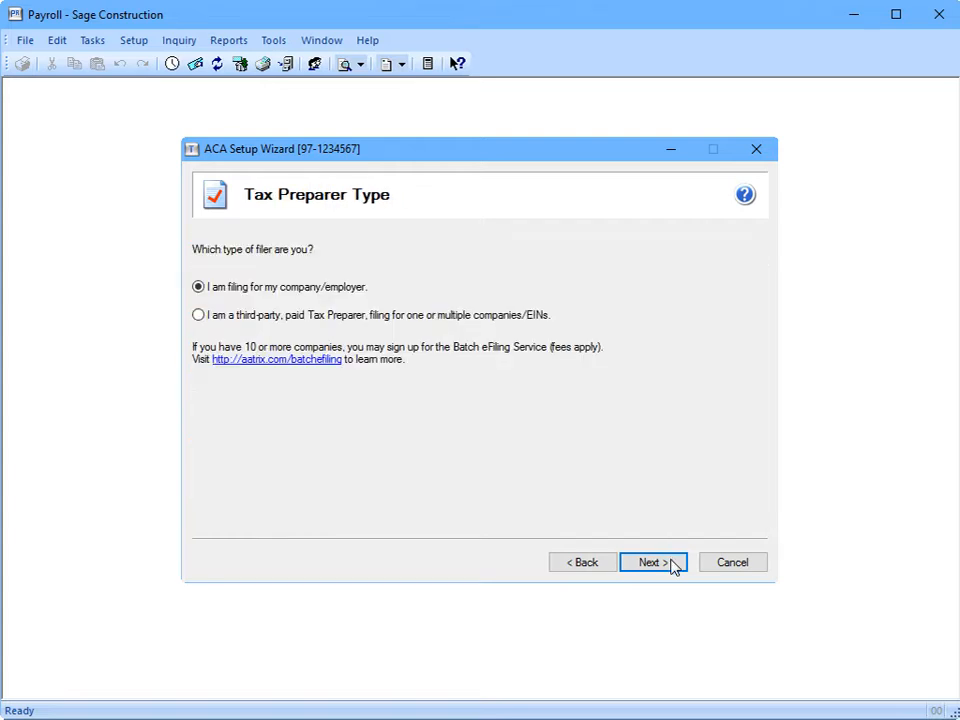
click(673, 564)
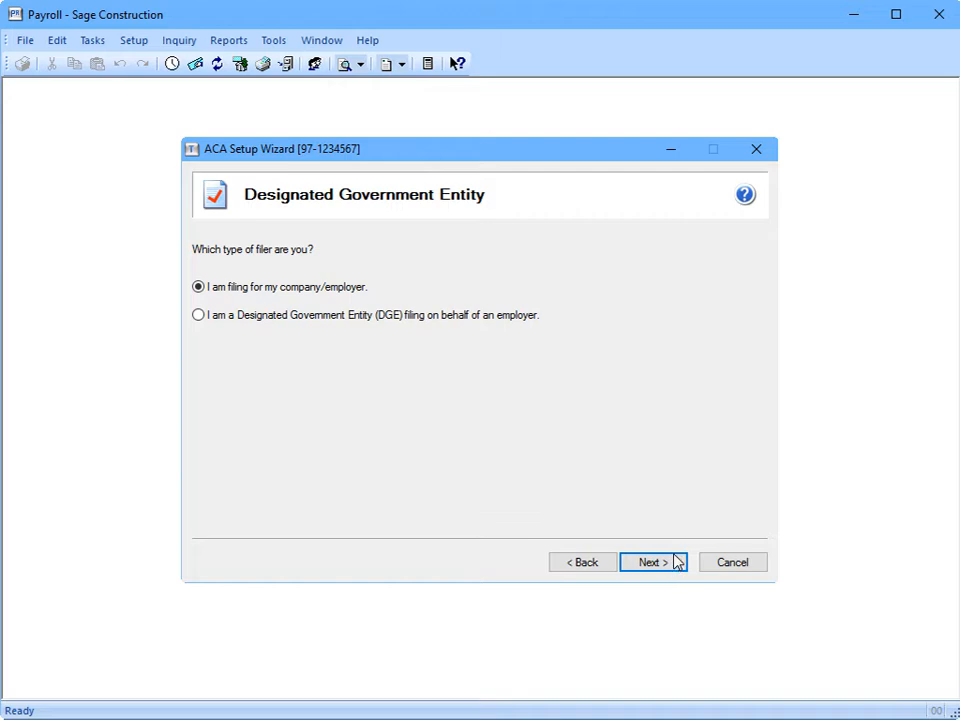
click(675, 564)
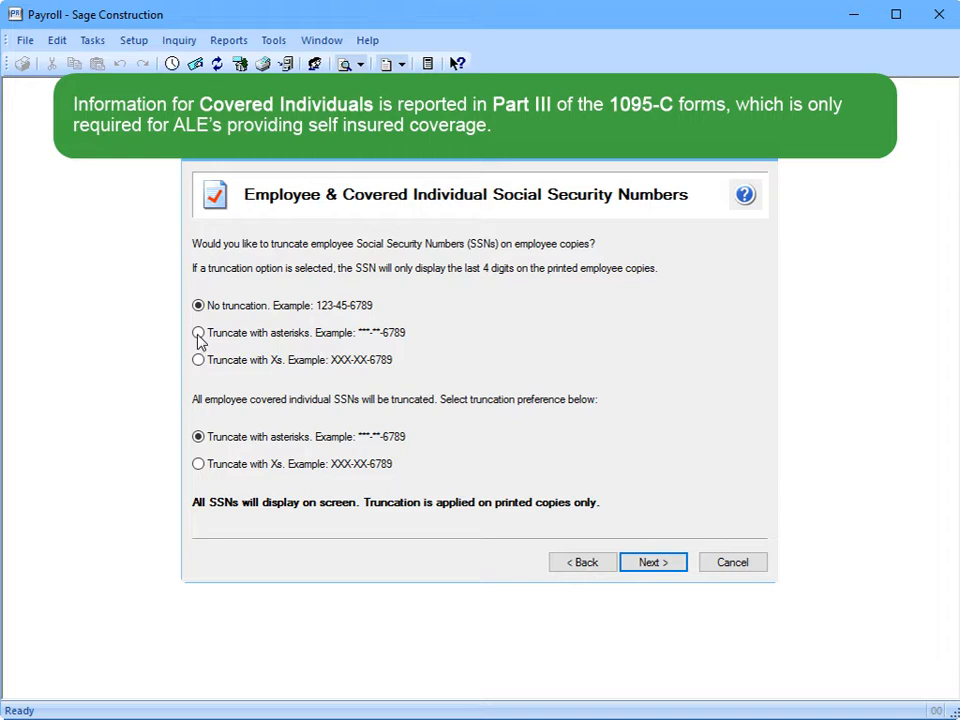
Choose 'Truncate with asterisks' for employee SSNs and finish the ACA setup
click(198, 334)
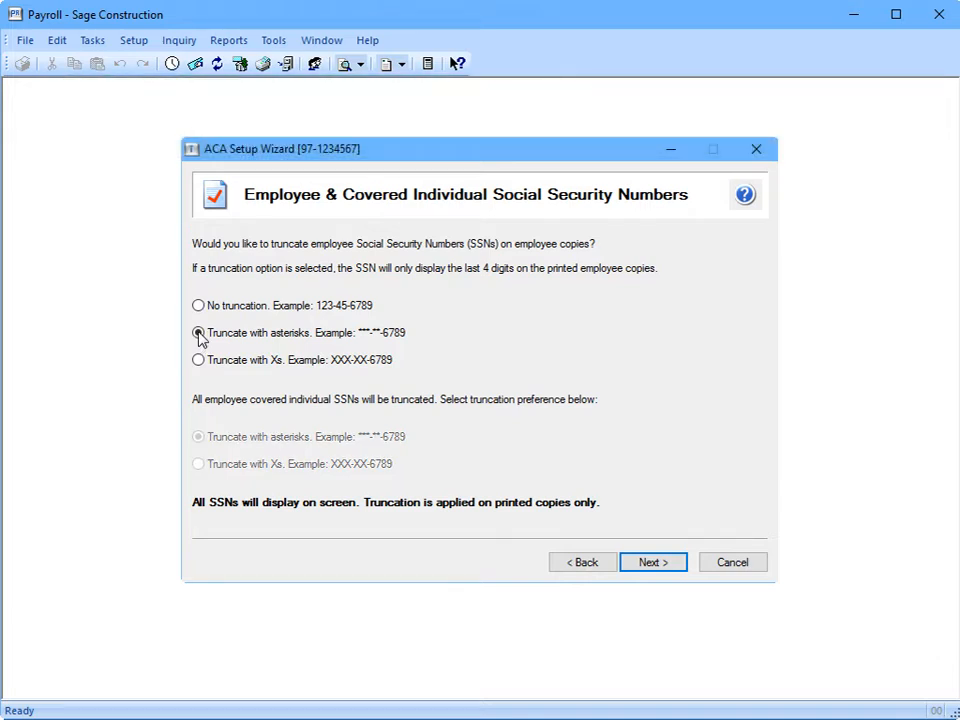
click(668, 566)
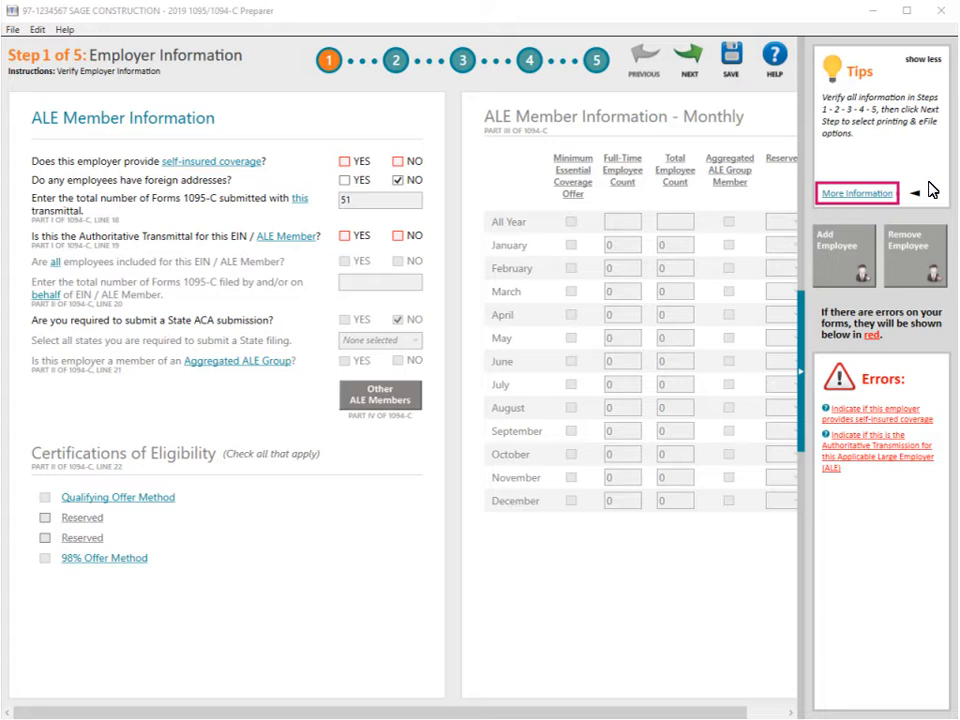
Review the tip details and ACA help knowledgebase, then collapse the Tips/Errors panel
click(848, 191)
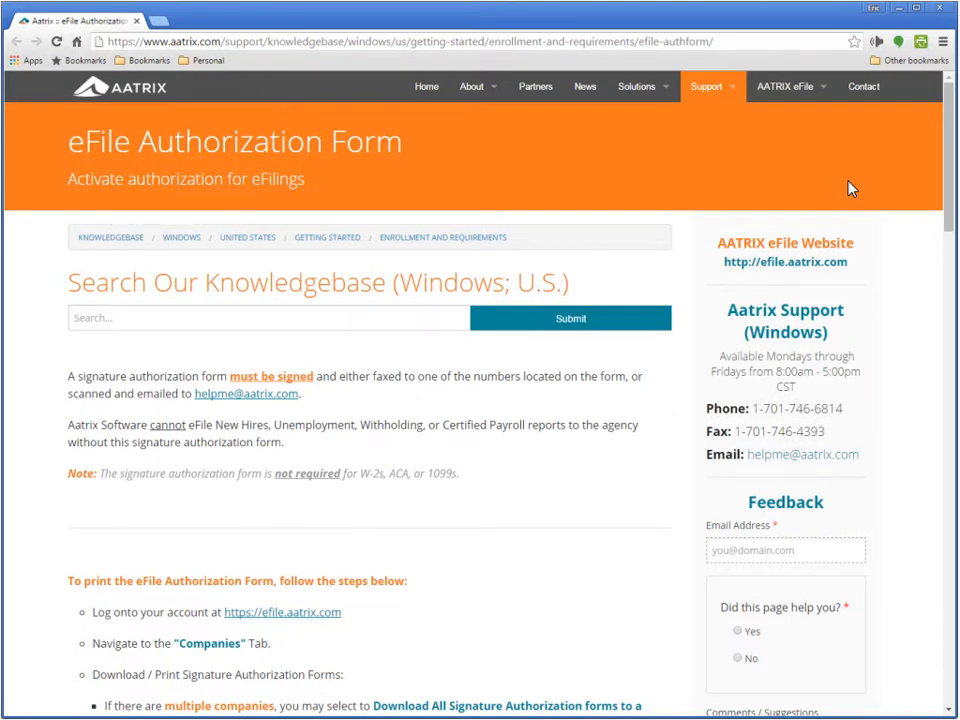
click(940, 8)
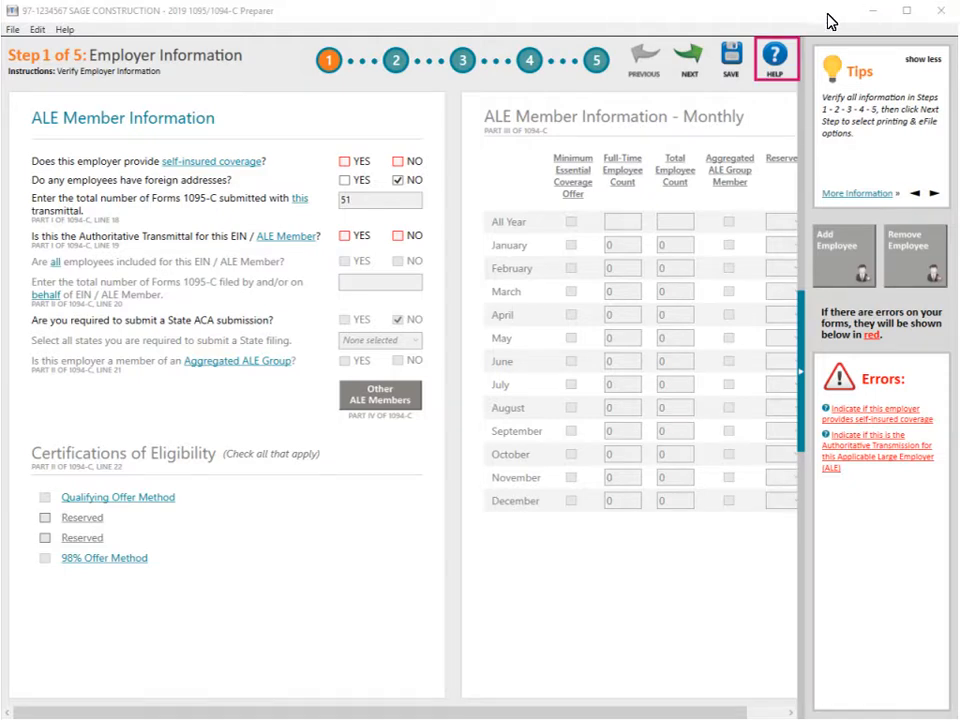
click(776, 58)
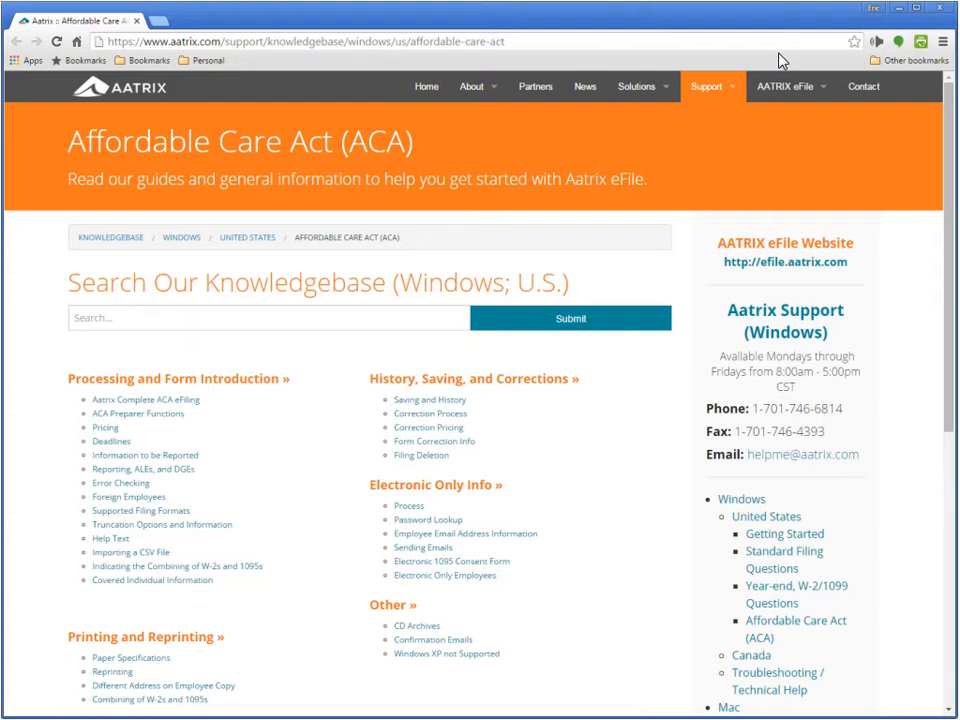
click(939, 9)
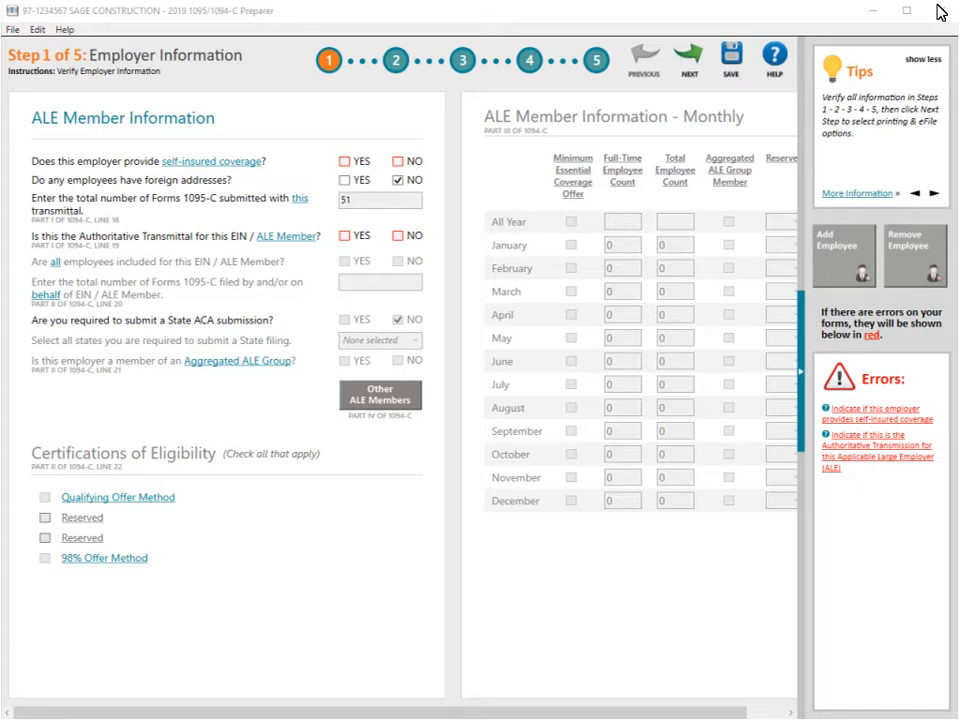
click(803, 372)
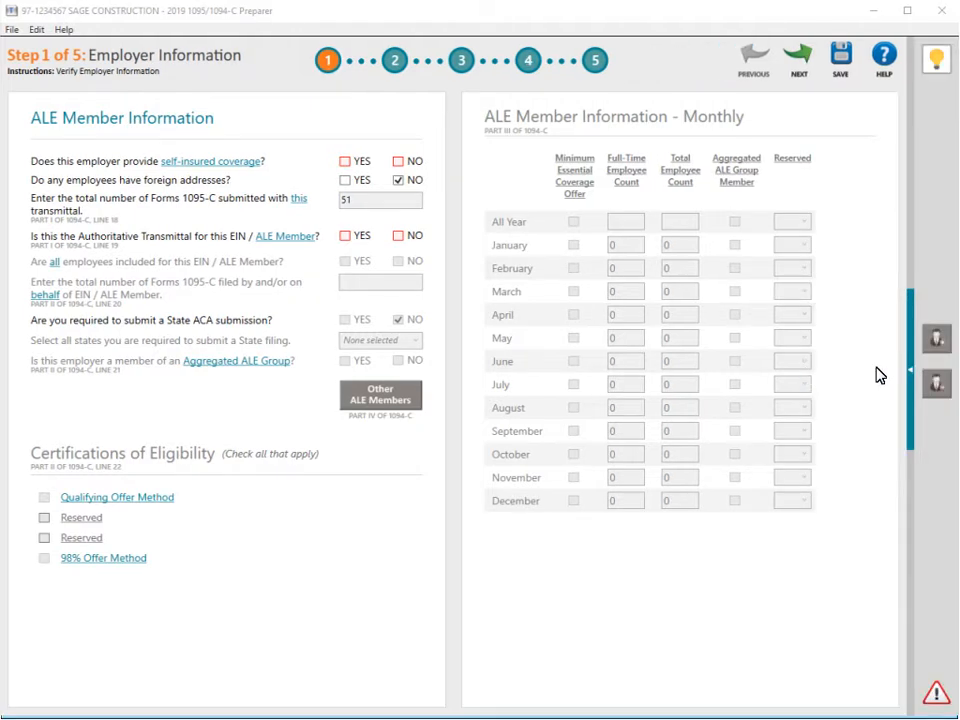
Expand the Tips/Errors side panel again beside the Employer Information form
click(909, 372)
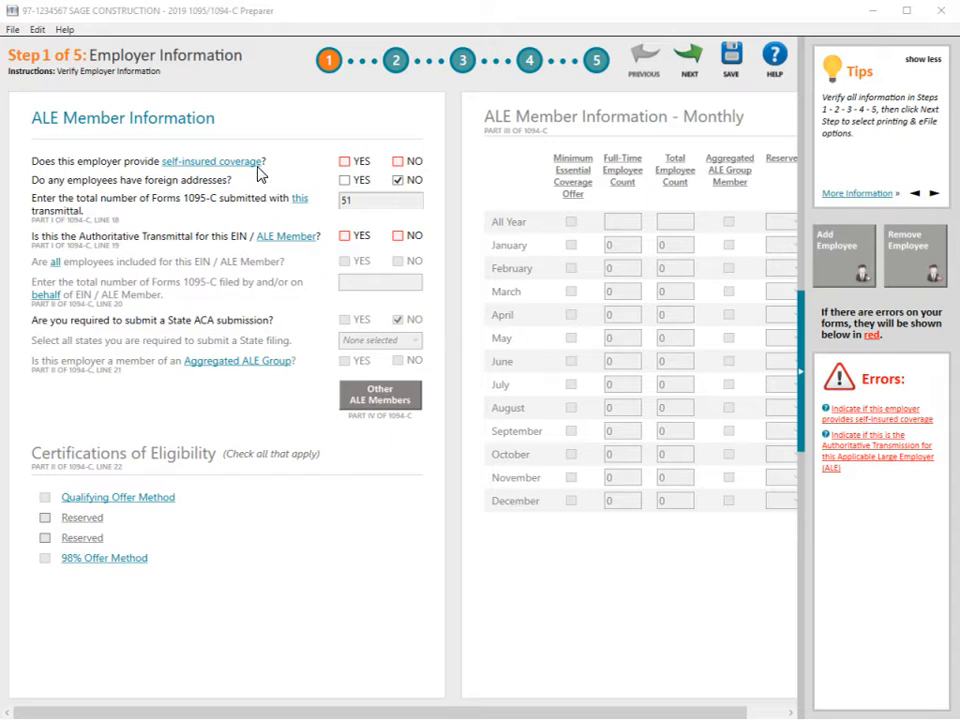
mouse_move(257, 169)
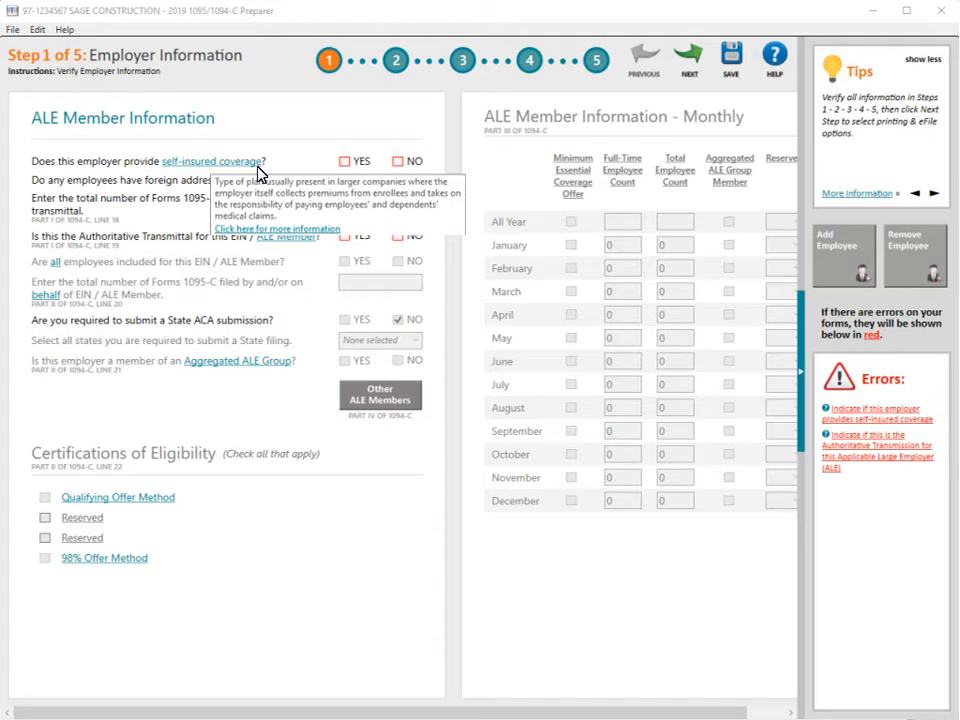
click(335, 228)
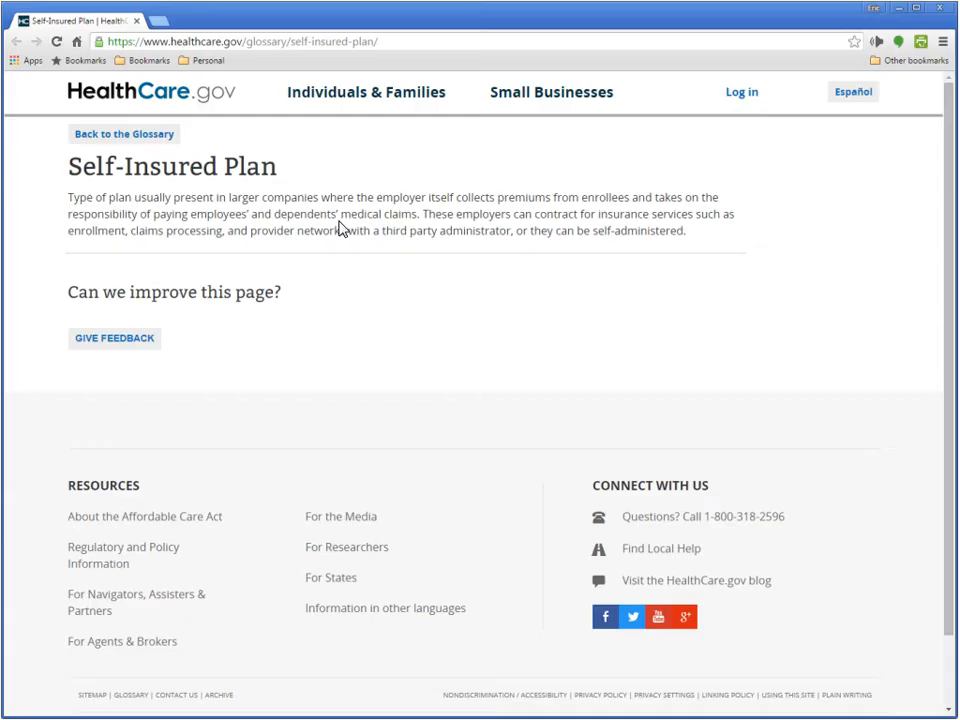
click(939, 8)
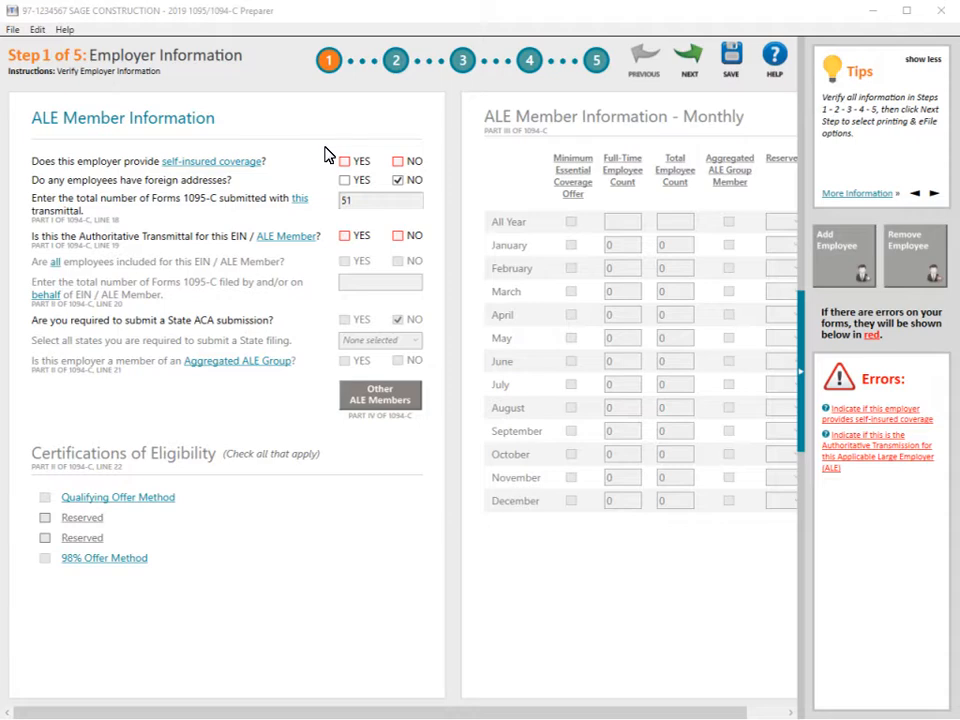
Answer YES to self-insured coverage and YES to the Authoritative Transmittal question
click(344, 161)
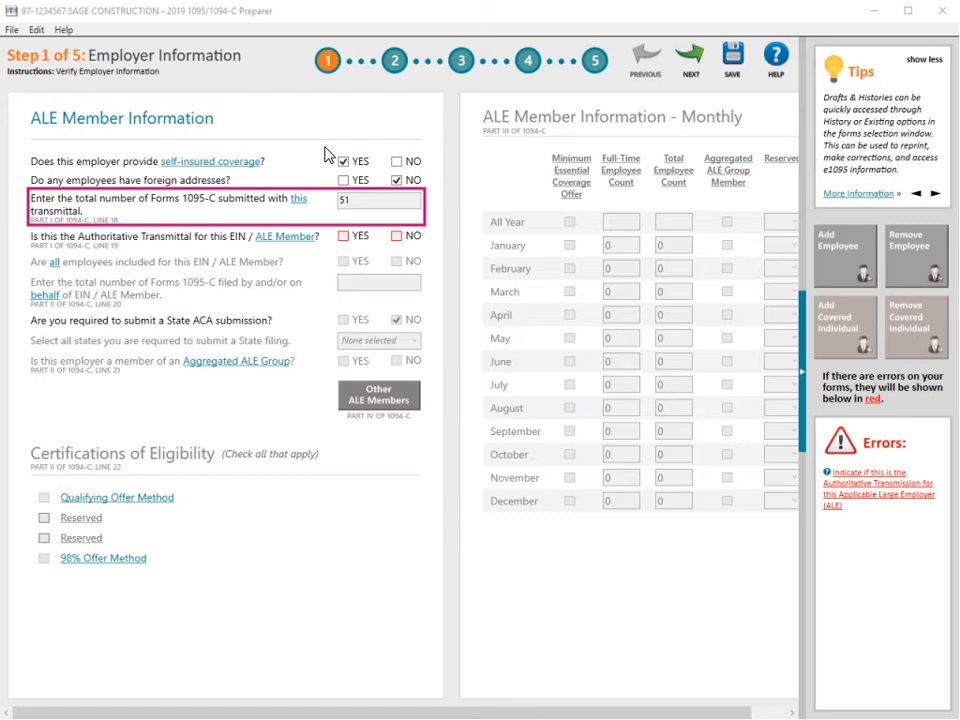
key(Tab)
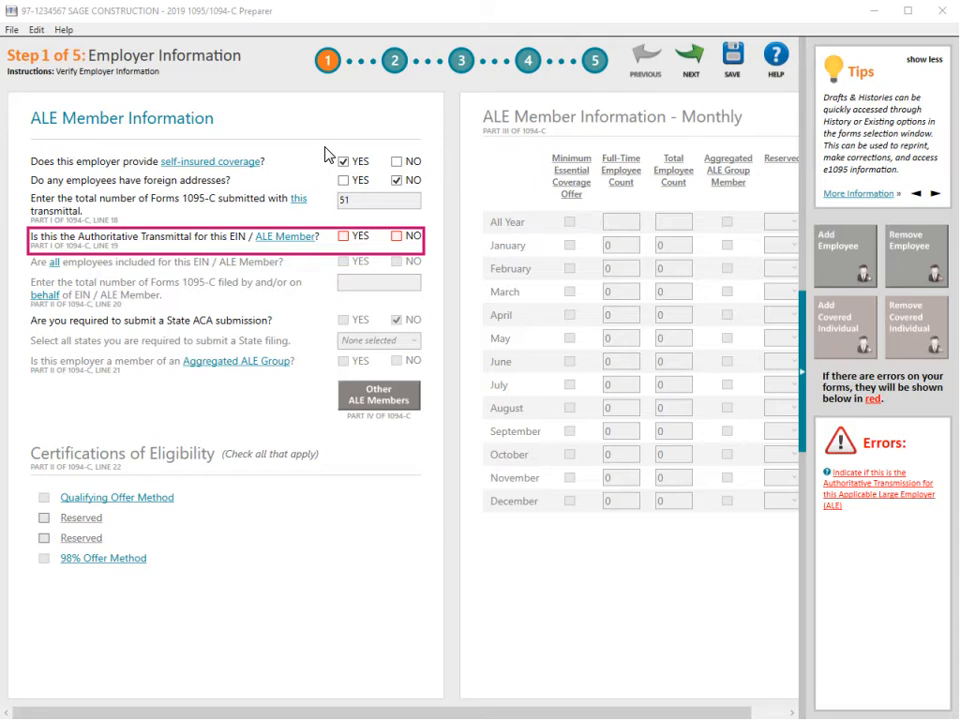
click(343, 239)
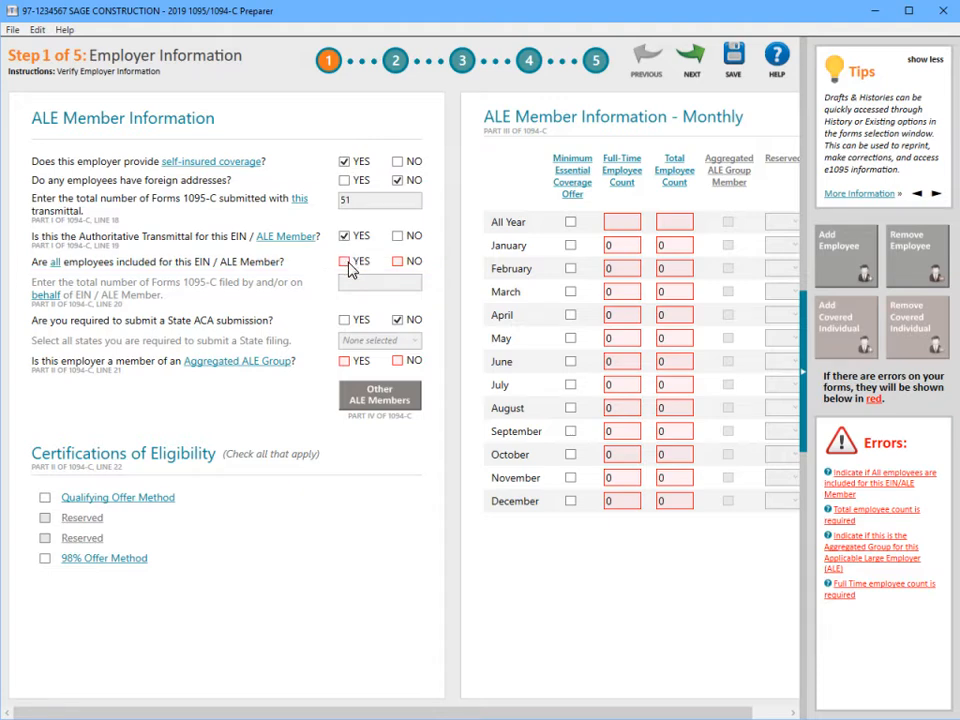
Answer YES to all employees included for this EIN and NO to Aggregated ALE Group membership
click(347, 263)
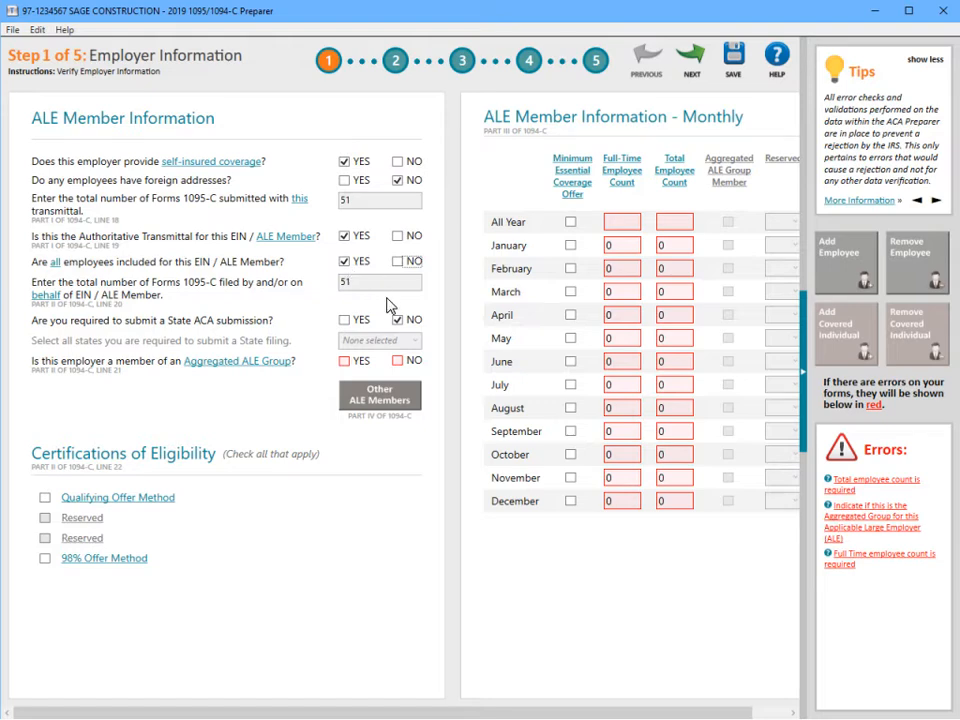
click(397, 361)
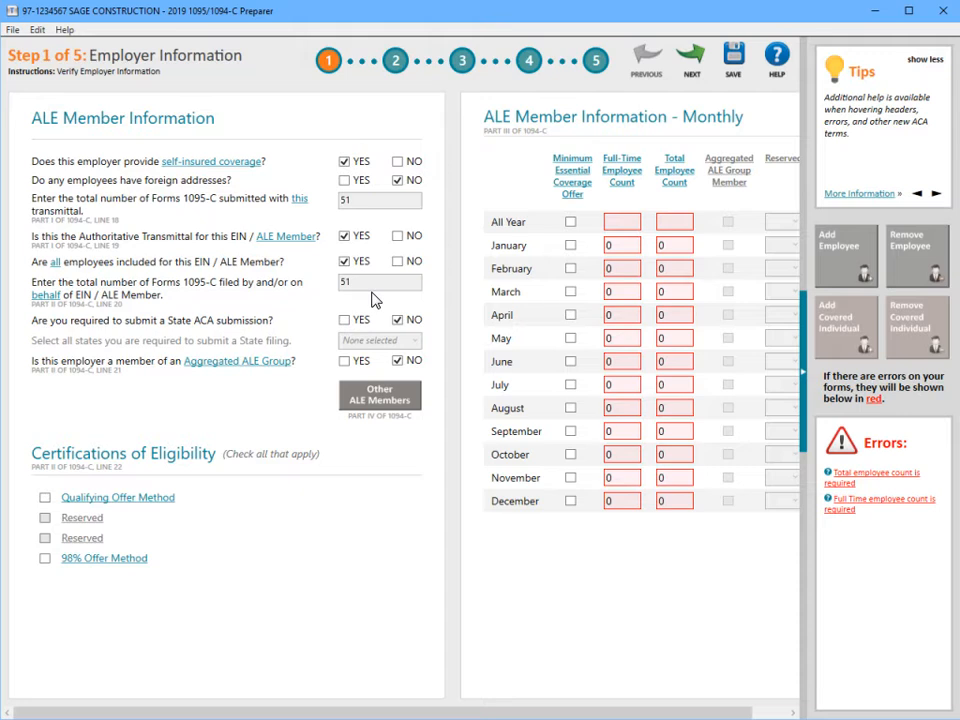
Check the All Year Minimum Essential Coverage Offer box and minimize the Preparer to show Sage Payroll
click(570, 222)
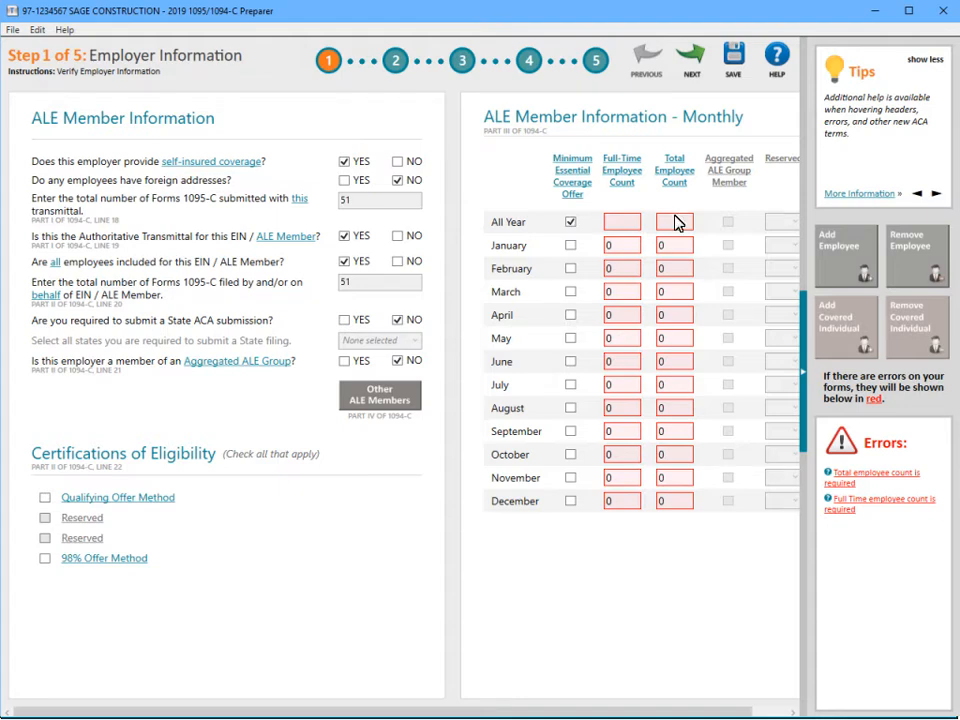
click(889, 11)
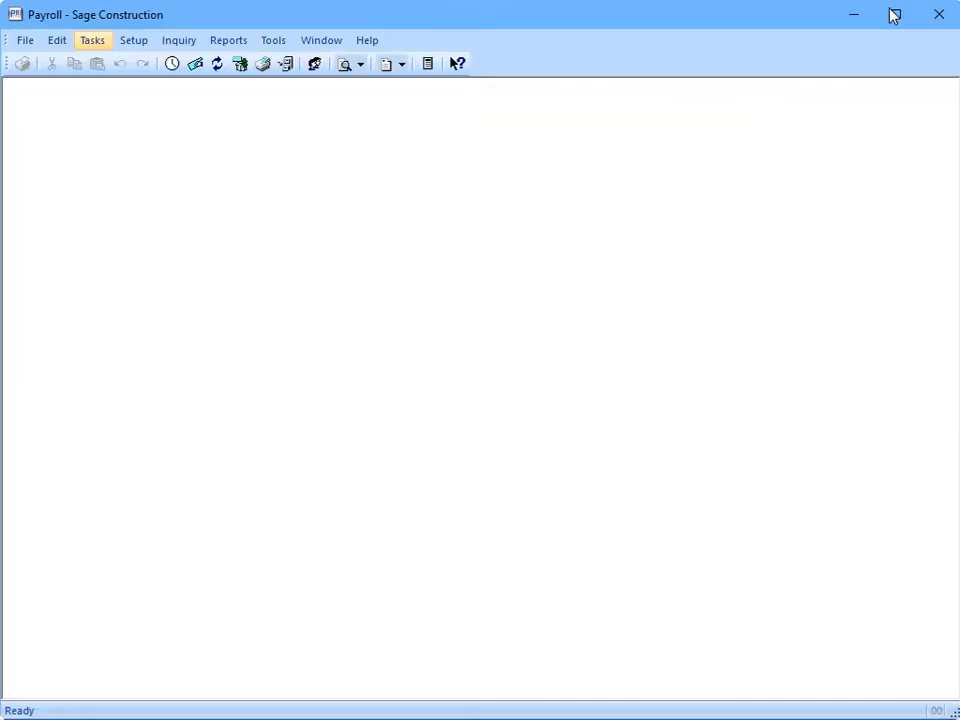
Check the 20XX ACA Compliance monthly hours, FTE Count and FT Count rows, then close the window
click(91, 45)
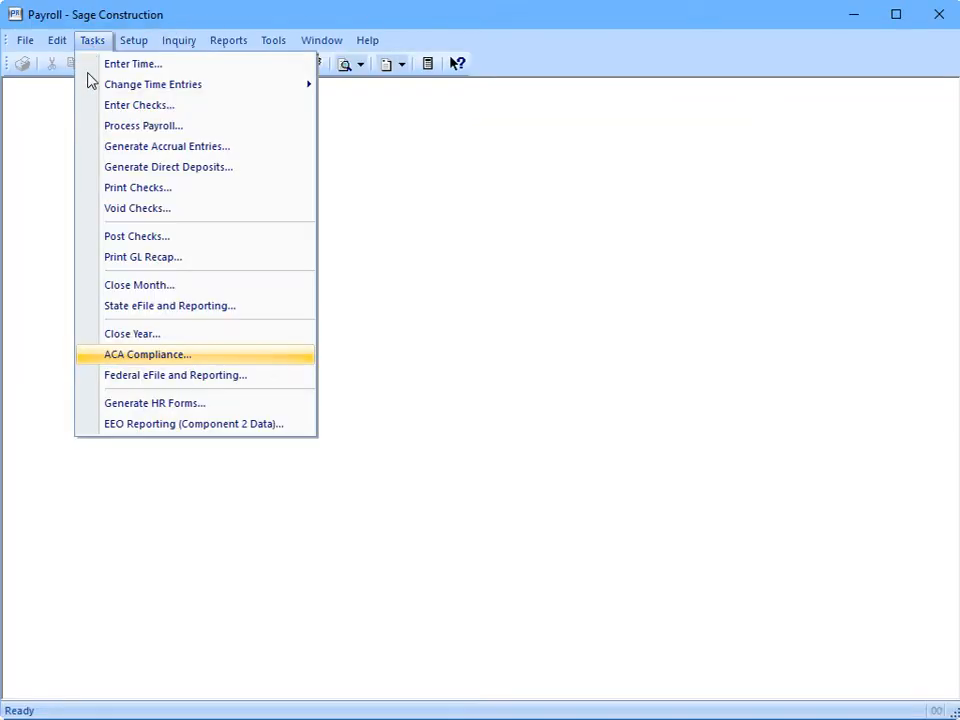
click(90, 357)
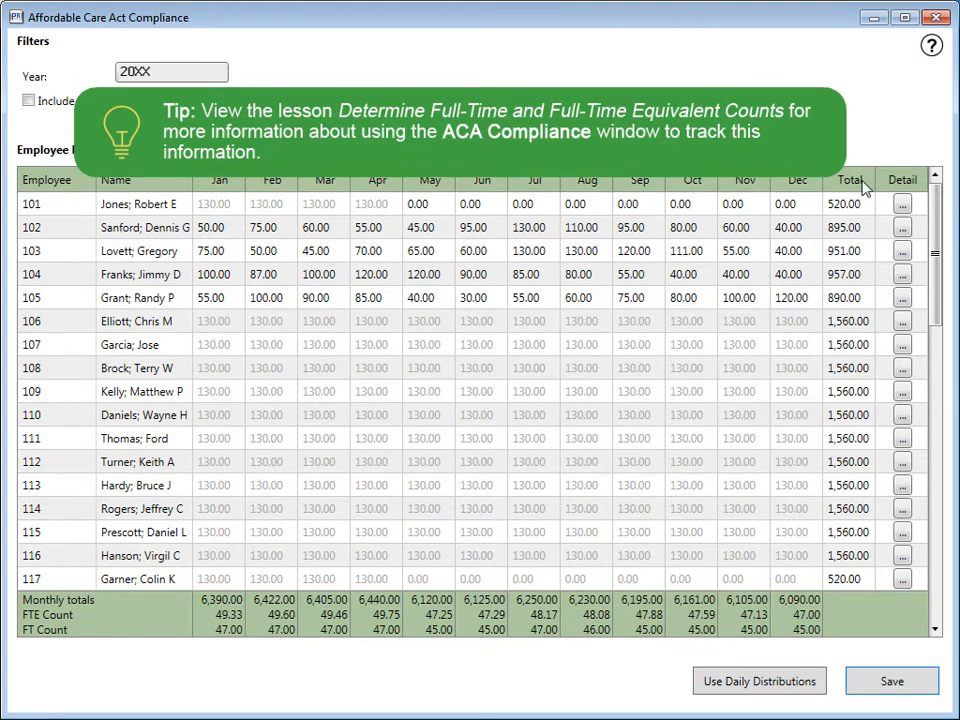
click(936, 17)
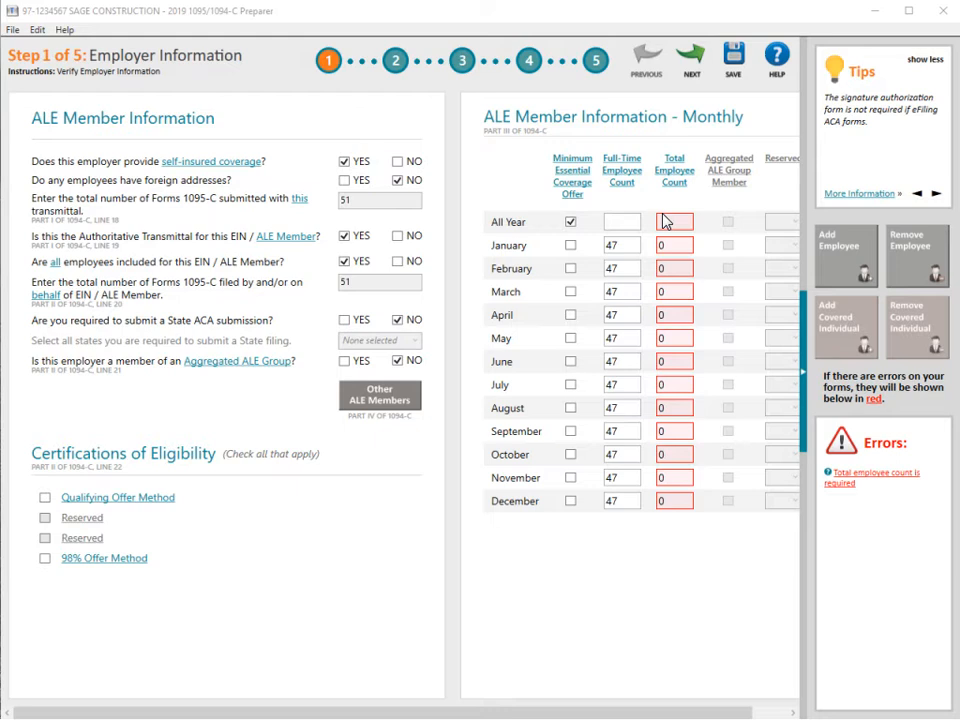
Minimize the Preparer and open Reports > ACA Reporting > ACA Monthly Employee Count
click(888, 10)
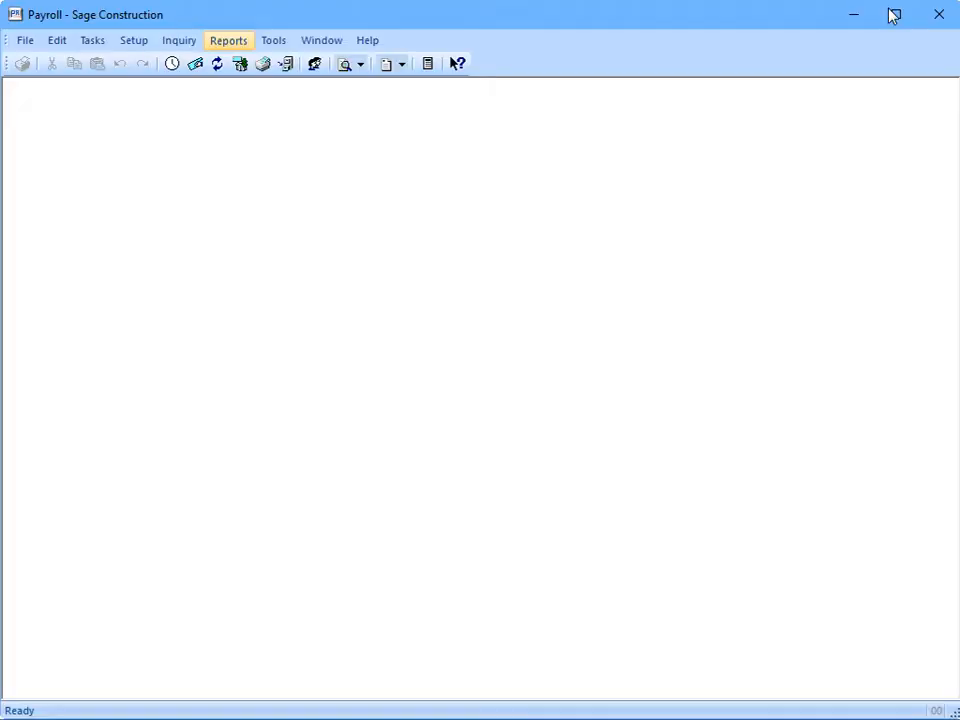
click(230, 46)
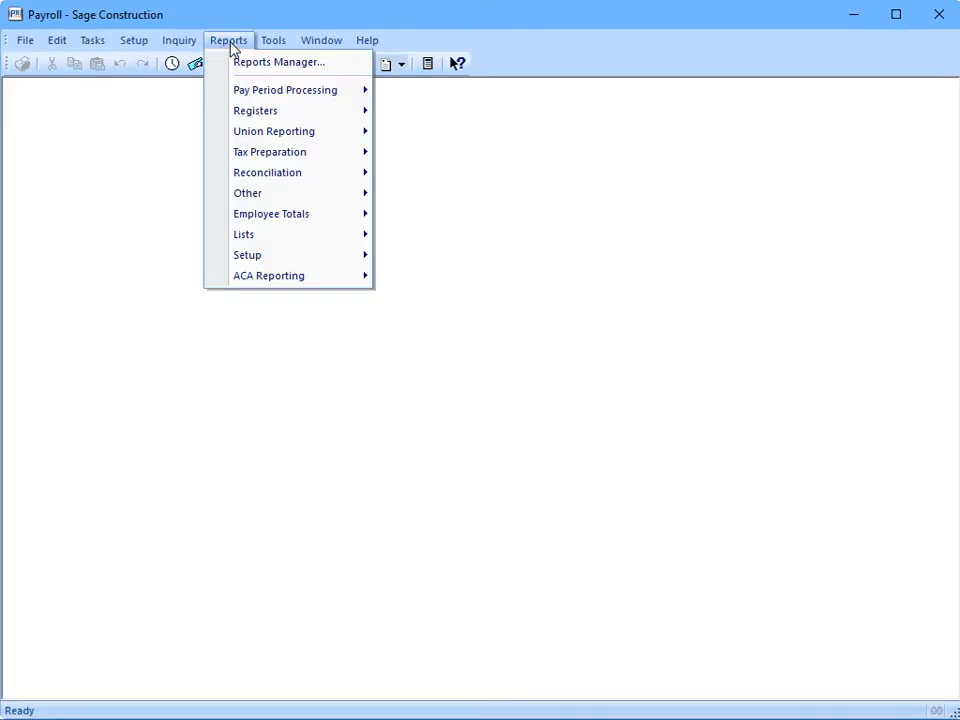
mouse_move(296, 276)
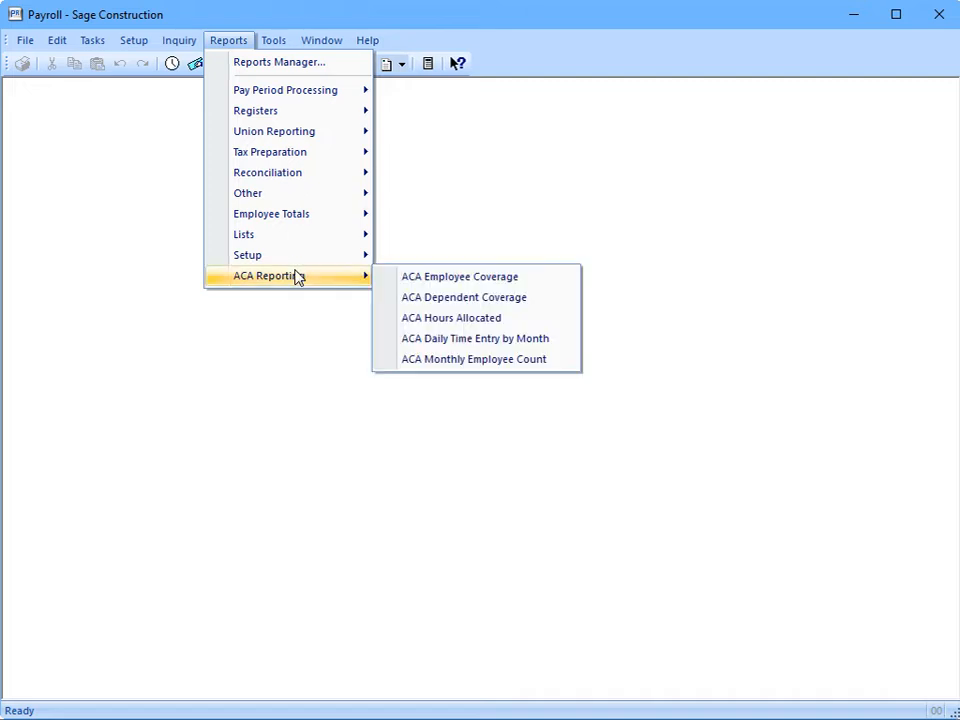
click(401, 361)
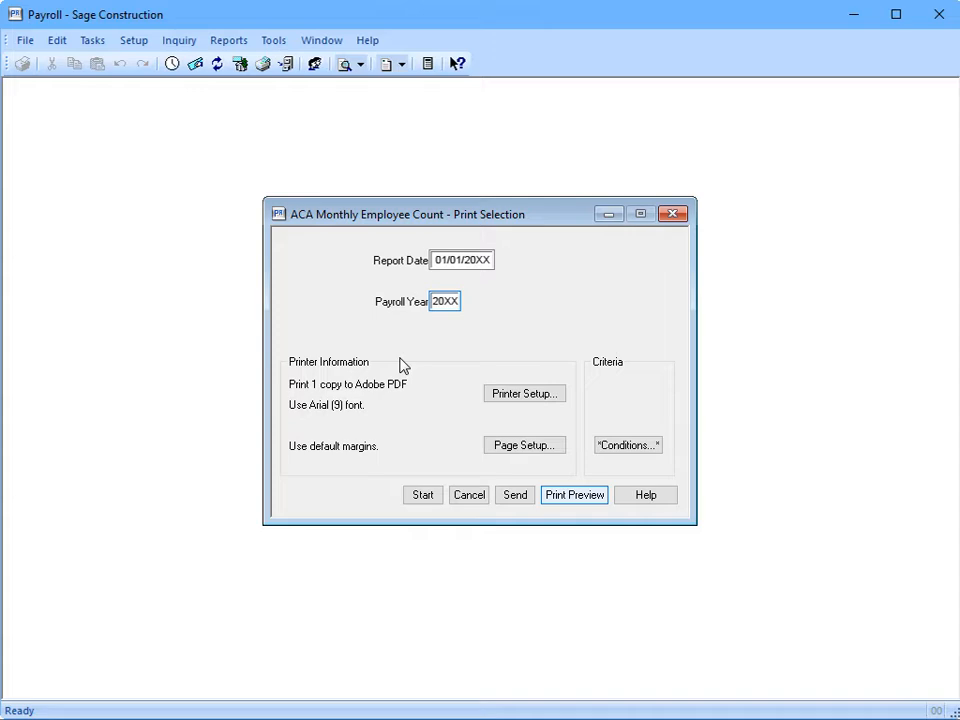
Print-preview the 20XX ACA Monthly Employee Count report and jump to its end
click(604, 495)
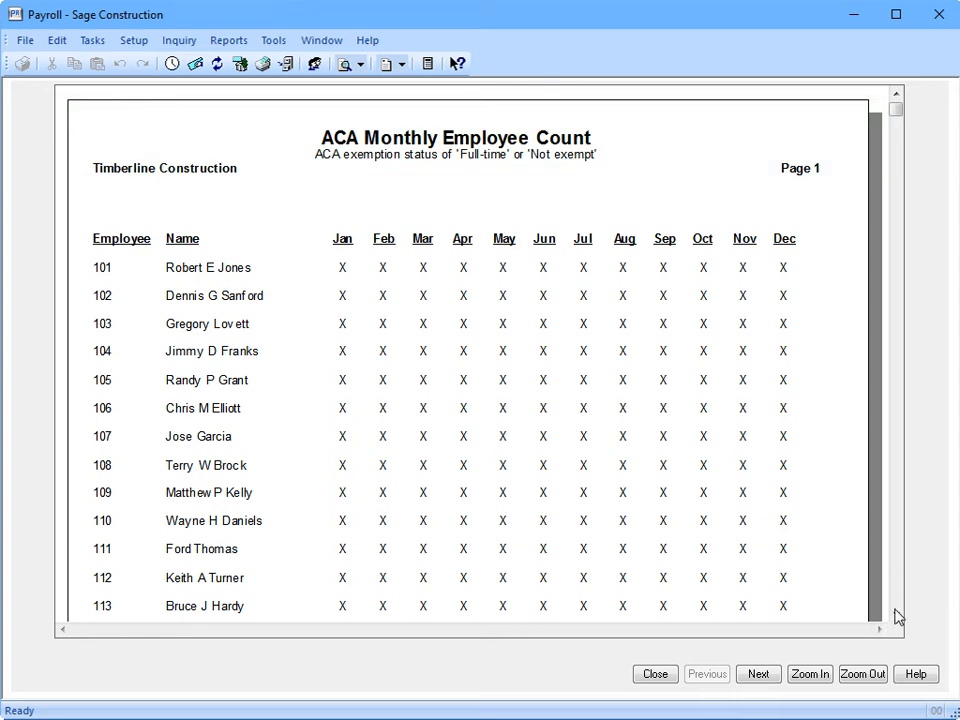
click(897, 617)
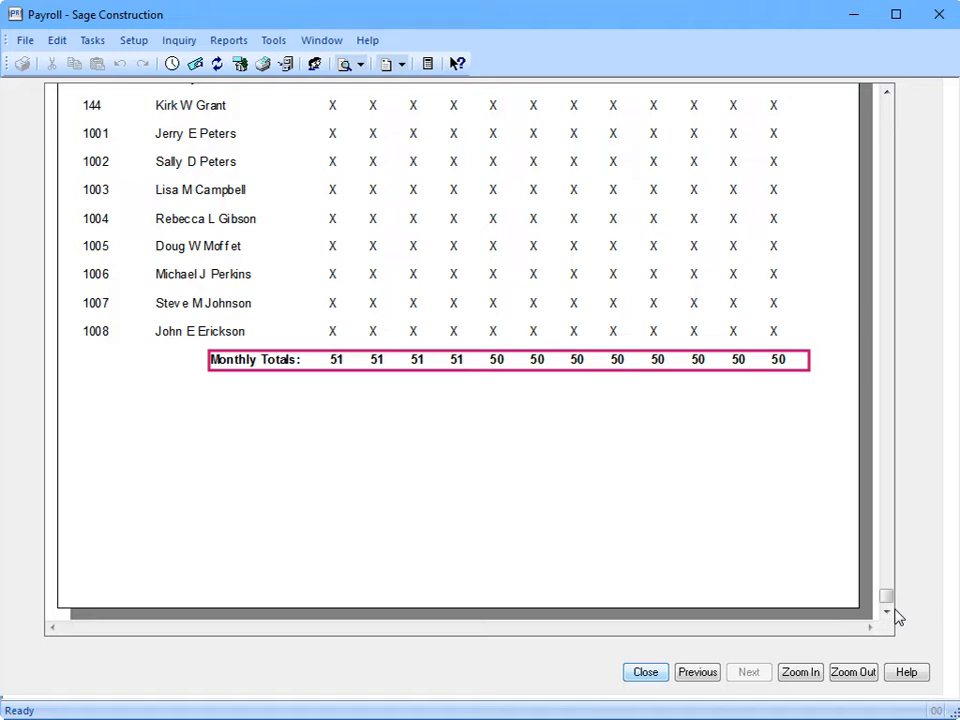
Close the preview after confirming totals of 51 for Jan–Apr and 50 for May–Dec
click(658, 676)
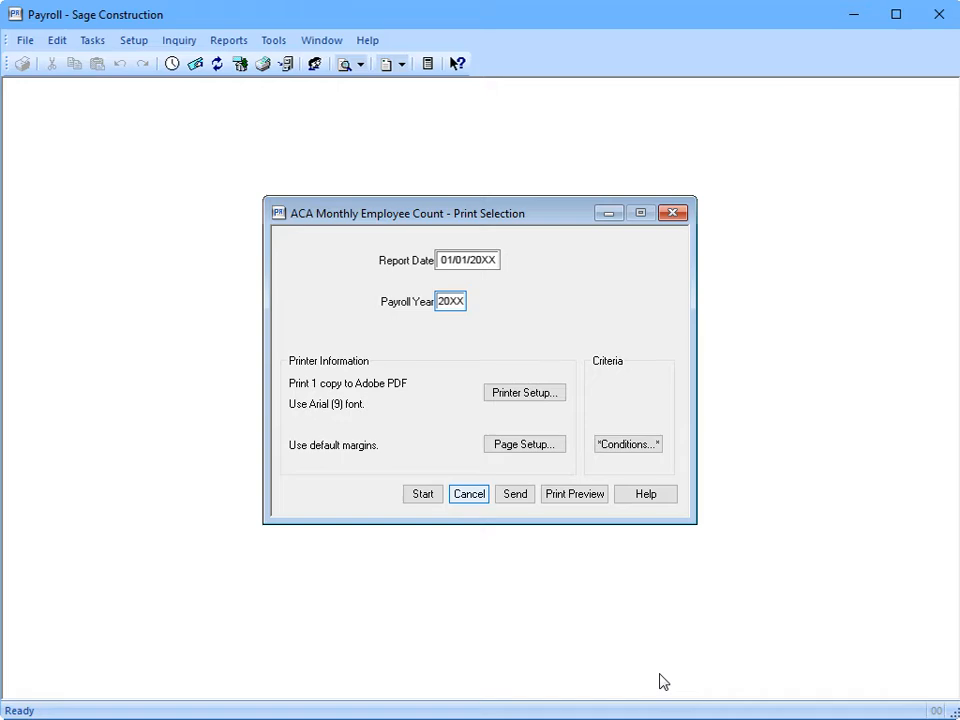
Cancel the report's print selection to return to the Preparer's Employer Information step
click(462, 494)
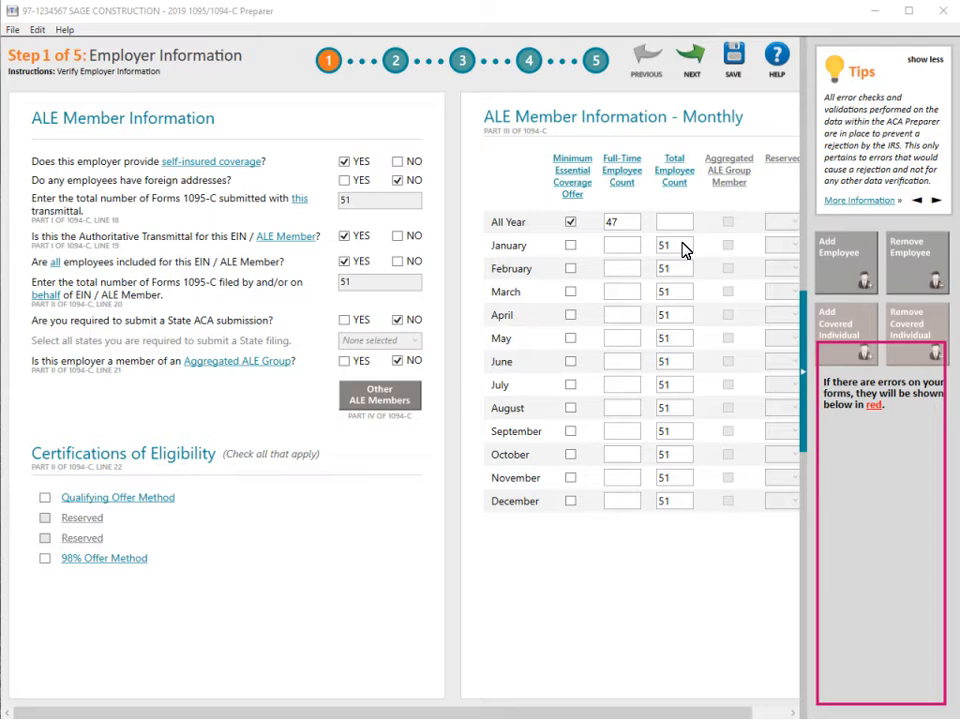
Advance to Step 2 and view an employee's covered individuals and contact details
click(700, 52)
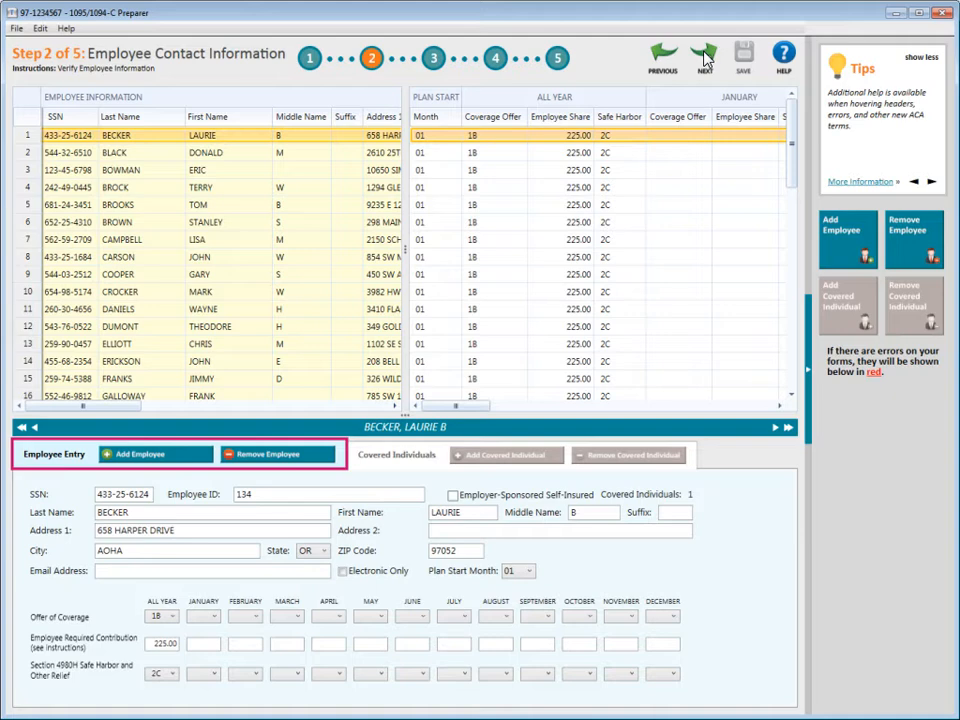
click(402, 462)
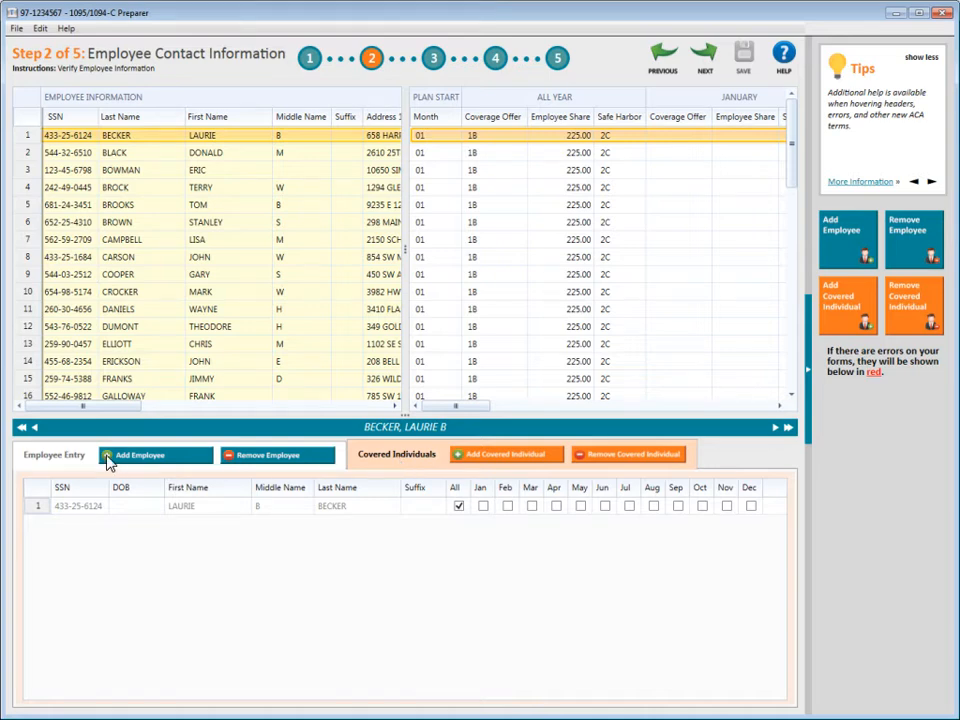
click(70, 459)
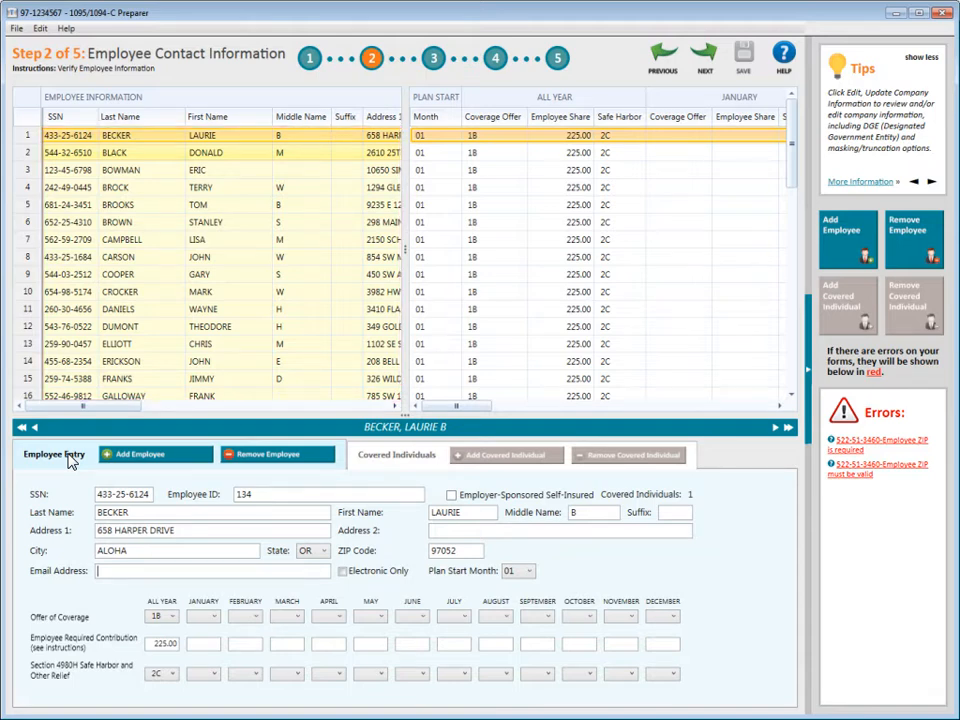
Browse the first few employee records using grid rows and the record arrows
click(32, 155)
key(Down)
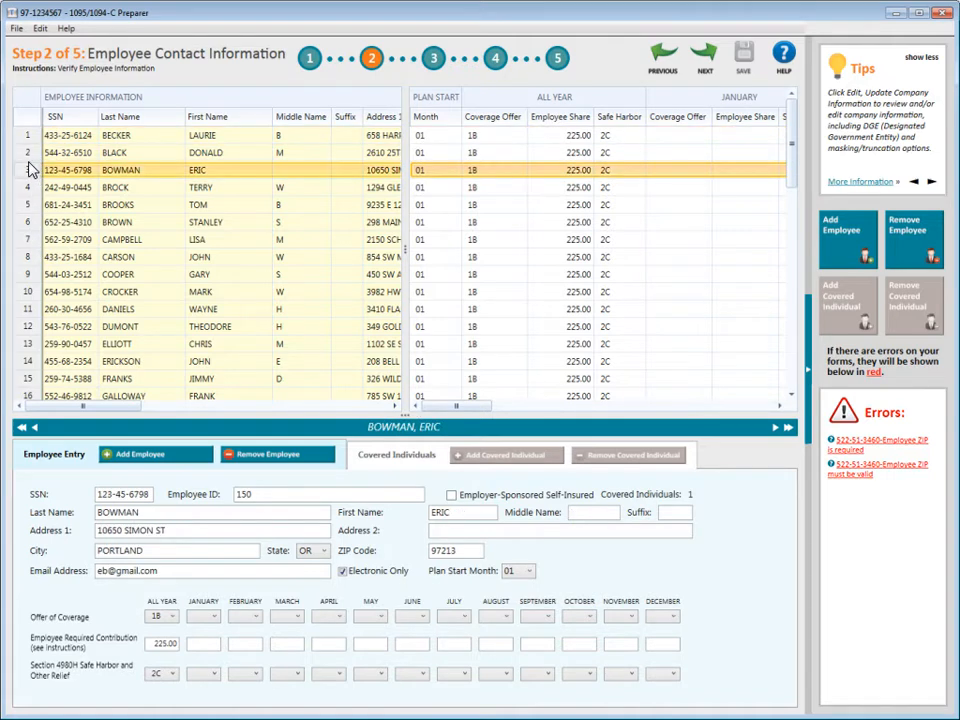
click(26, 152)
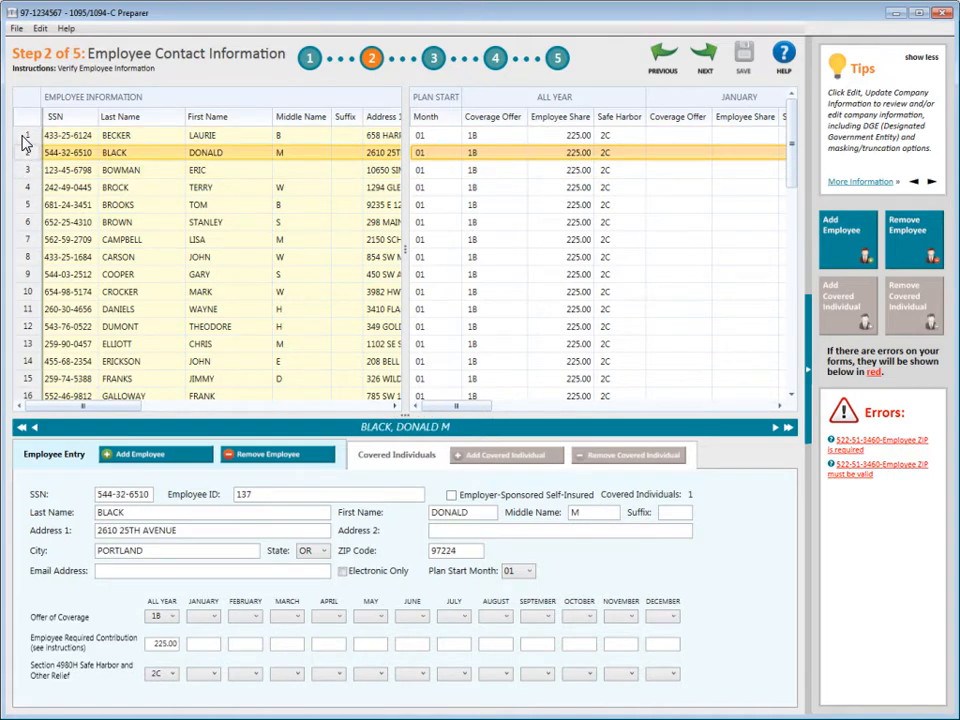
click(26, 141)
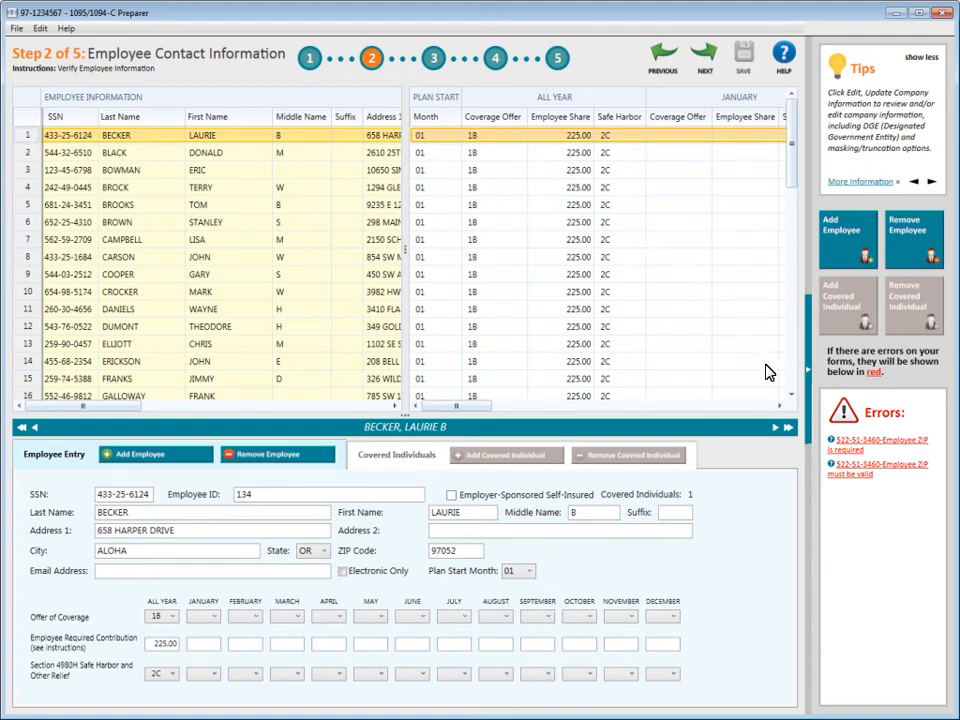
click(776, 428)
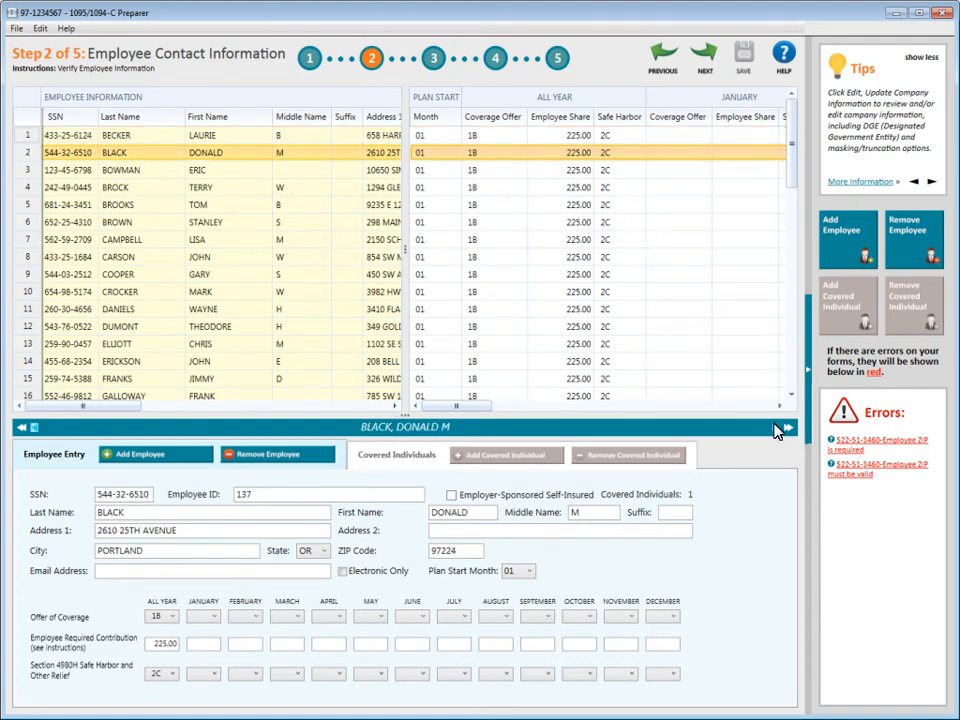
click(34, 428)
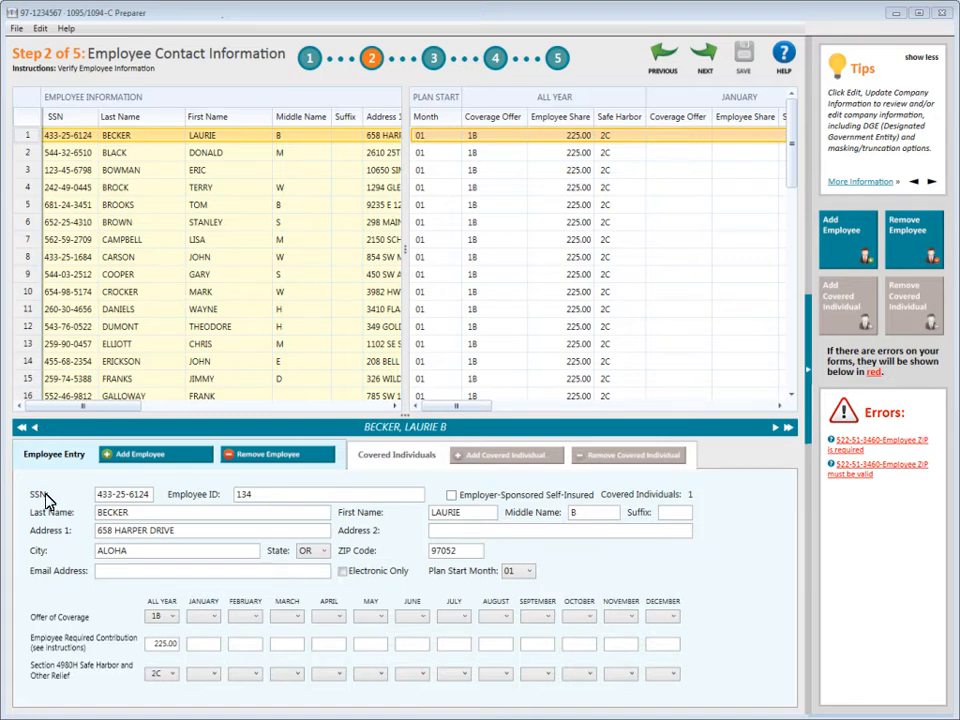
Follow the 'Employee ZIP is required' error to the row 48 employee
mouse_move(45, 500)
mouse_move(388, 574)
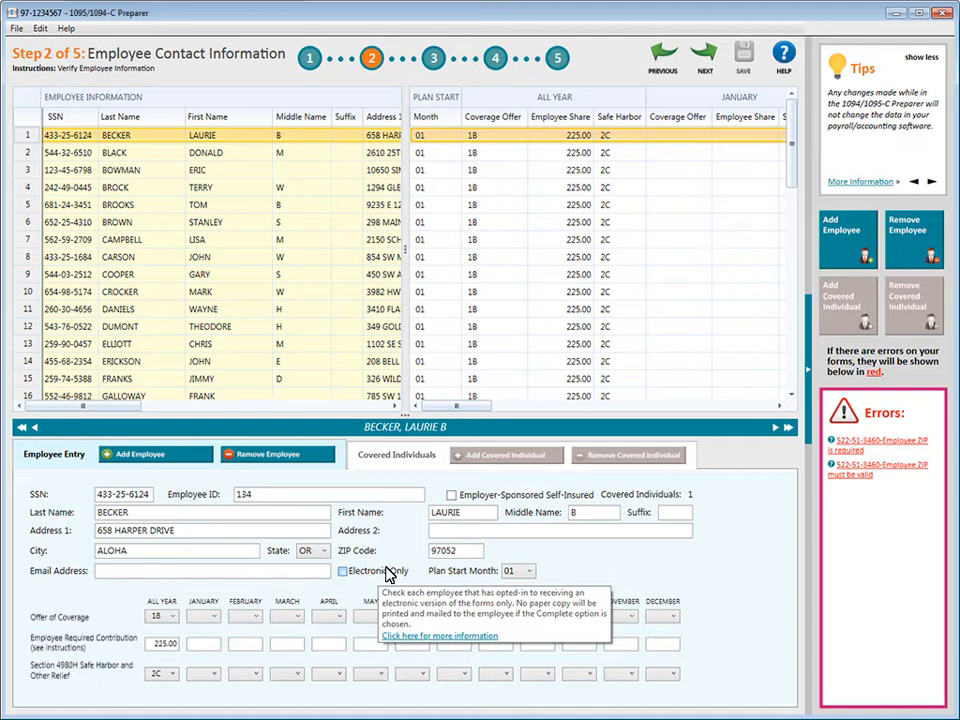
click(850, 444)
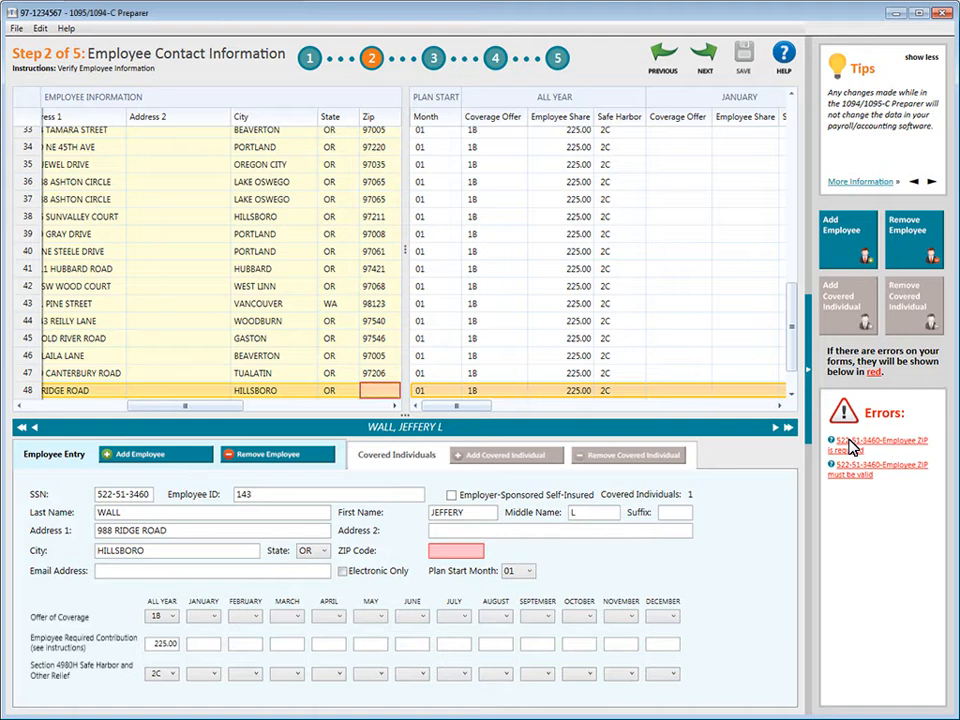
Enter ZIP code 97206 for the row 48 employee and advance to Step 3
click(370, 391)
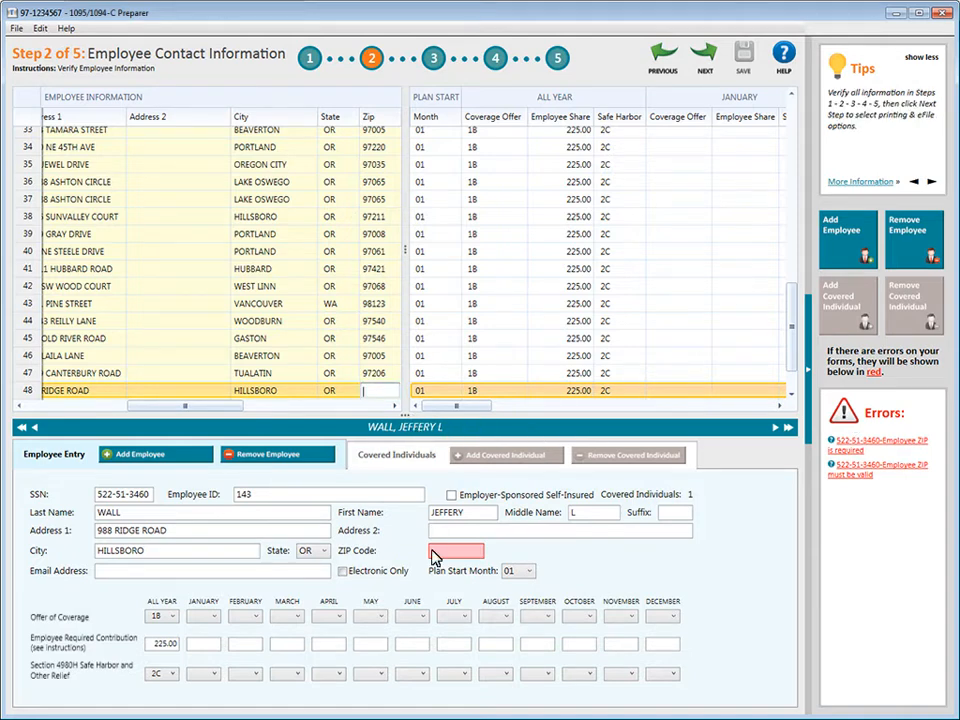
text(97206)
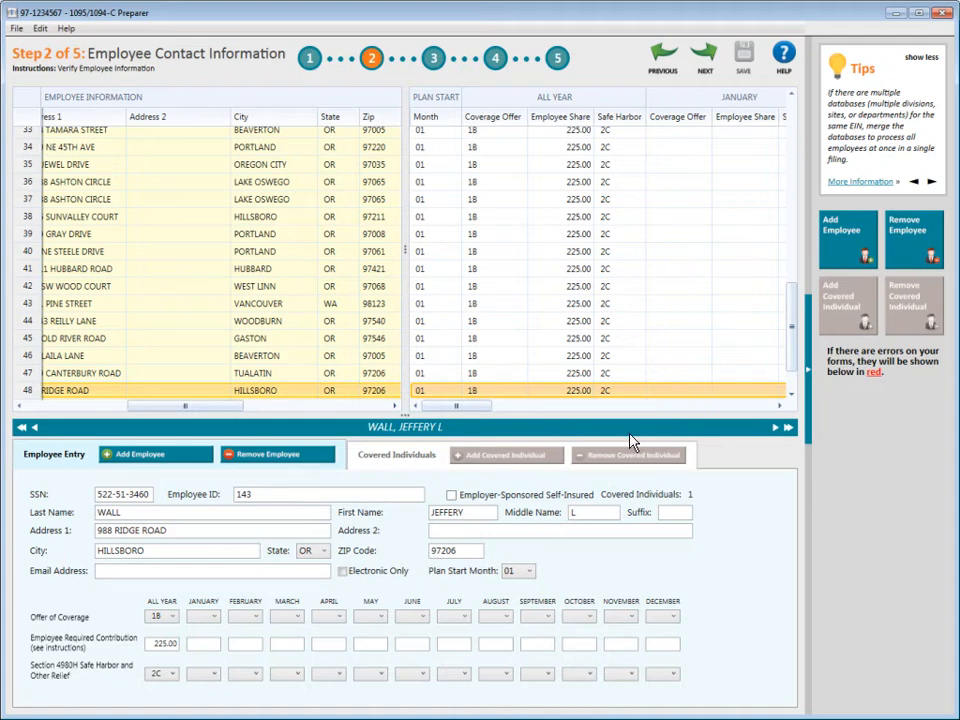
click(704, 58)
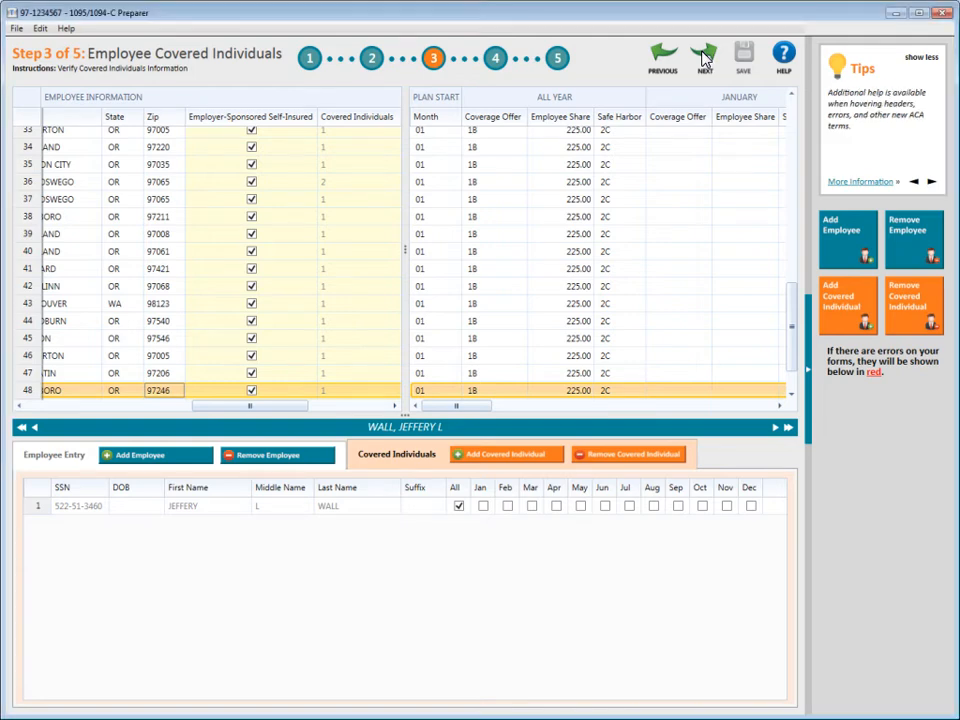
Check the row 36 employee's 2 covered individuals, then proceed to Step 4
click(27, 184)
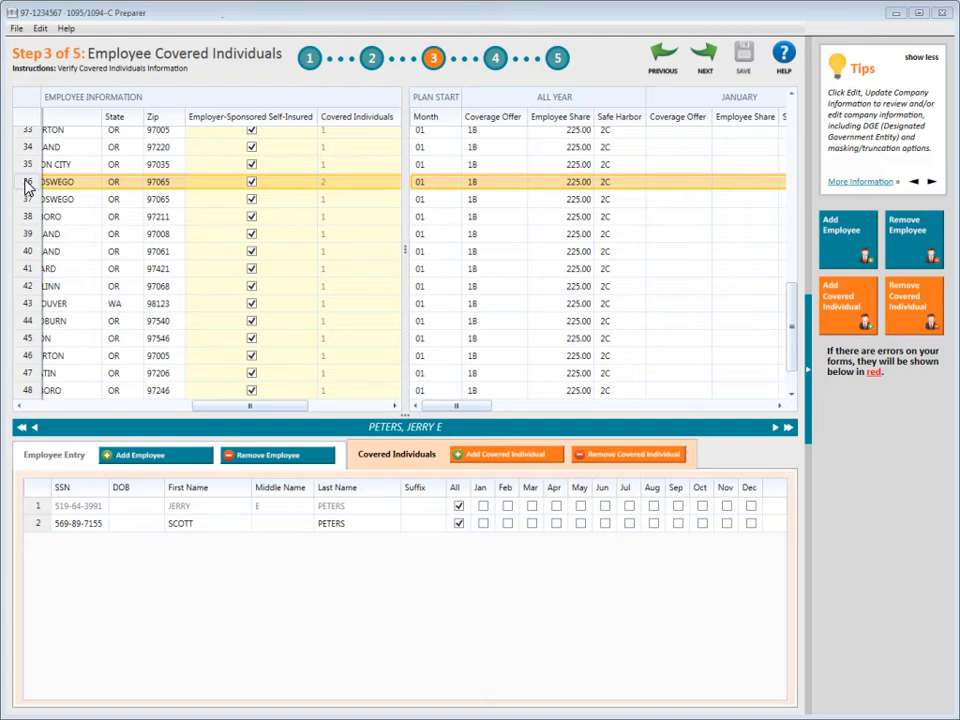
click(703, 58)
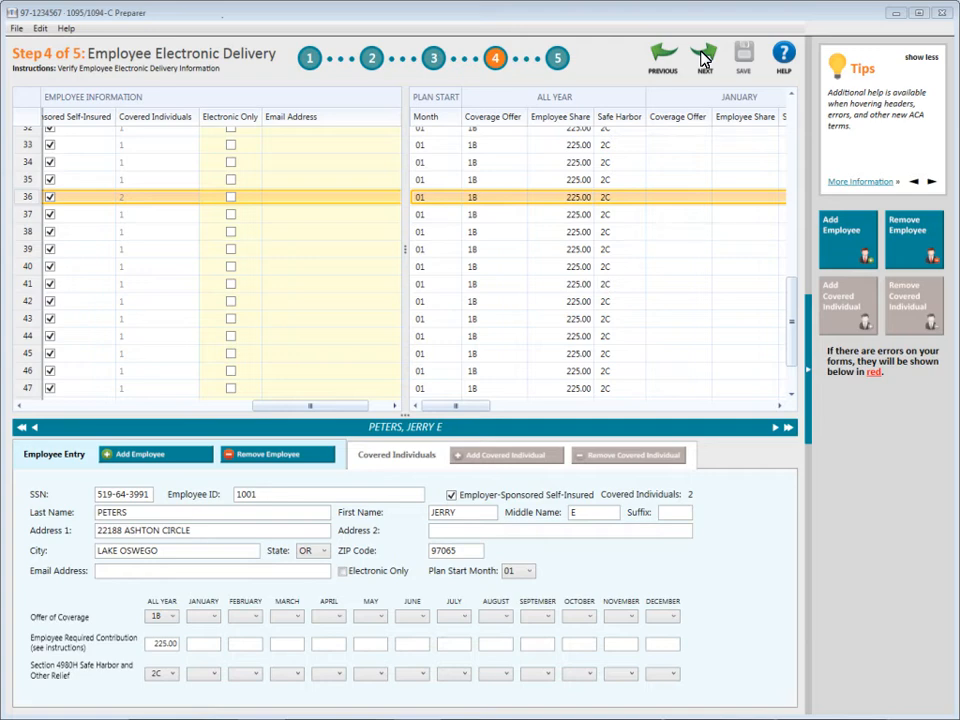
Mark the row 36 employee Electronic Only and enter the employee's e-mail address
click(343, 572)
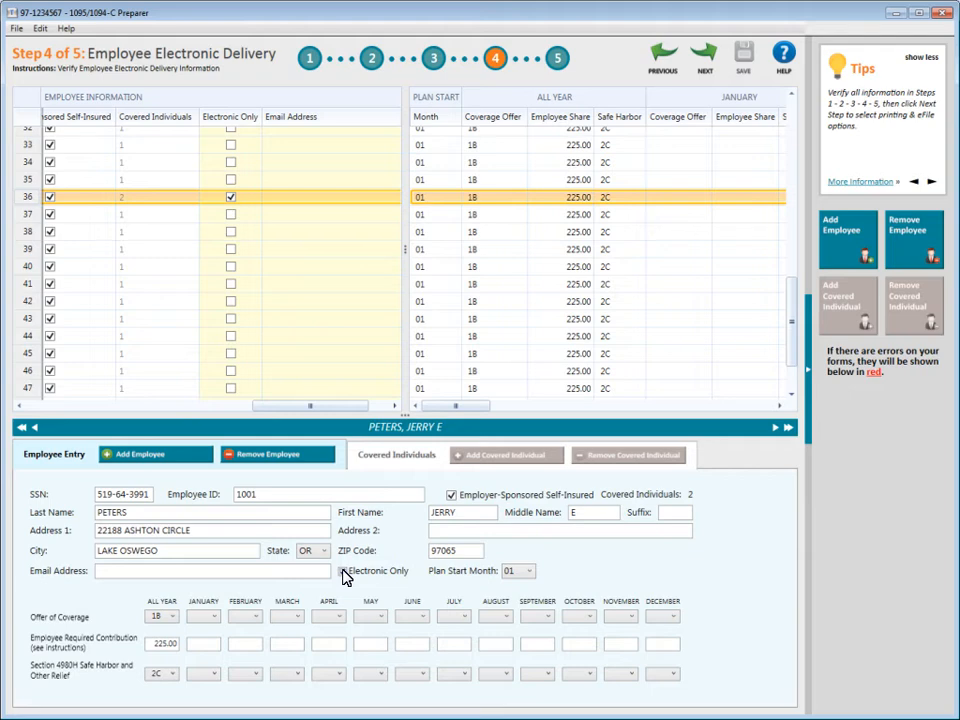
click(99, 570)
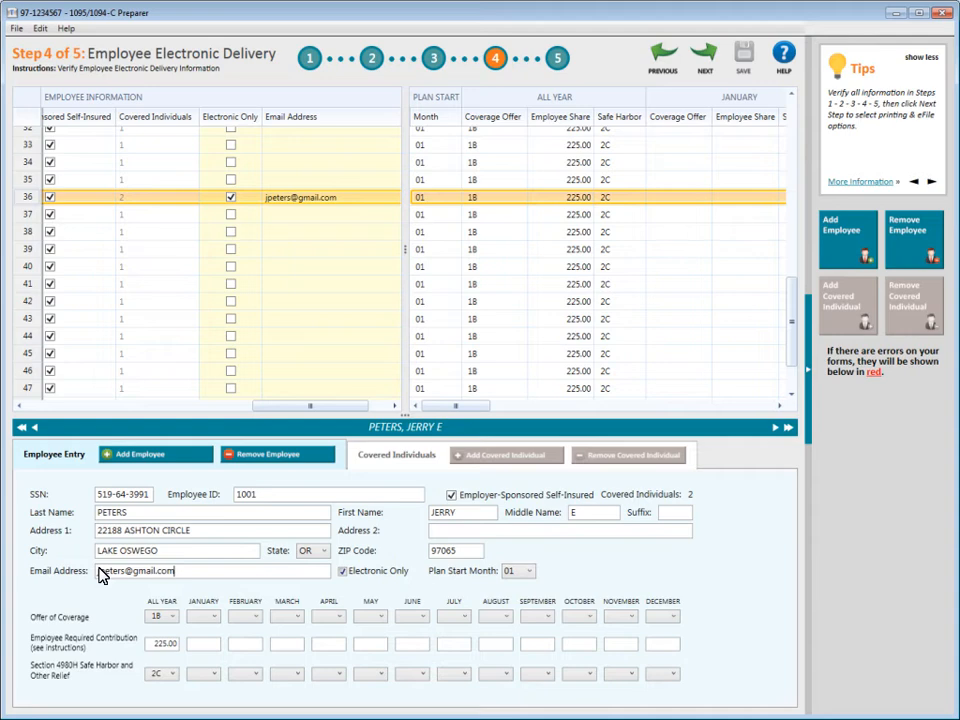
Advance the Preparer to Step 5 of 5, Employee Coverage
click(705, 60)
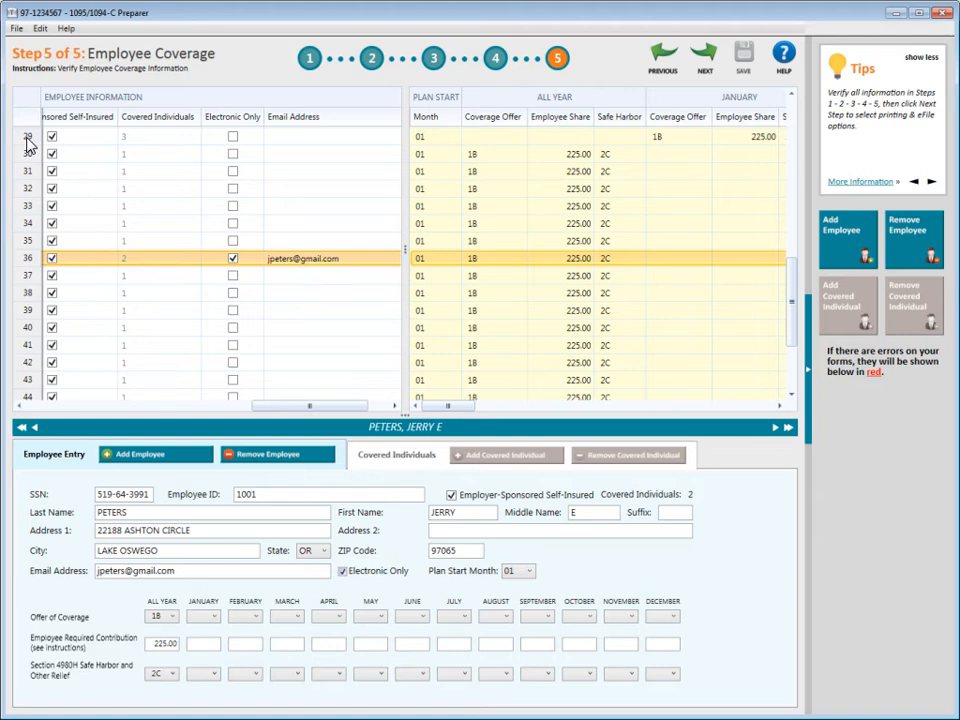
Check the row 29 employee's monthly coverage, then continue to Printing and eFiling Options
click(27, 140)
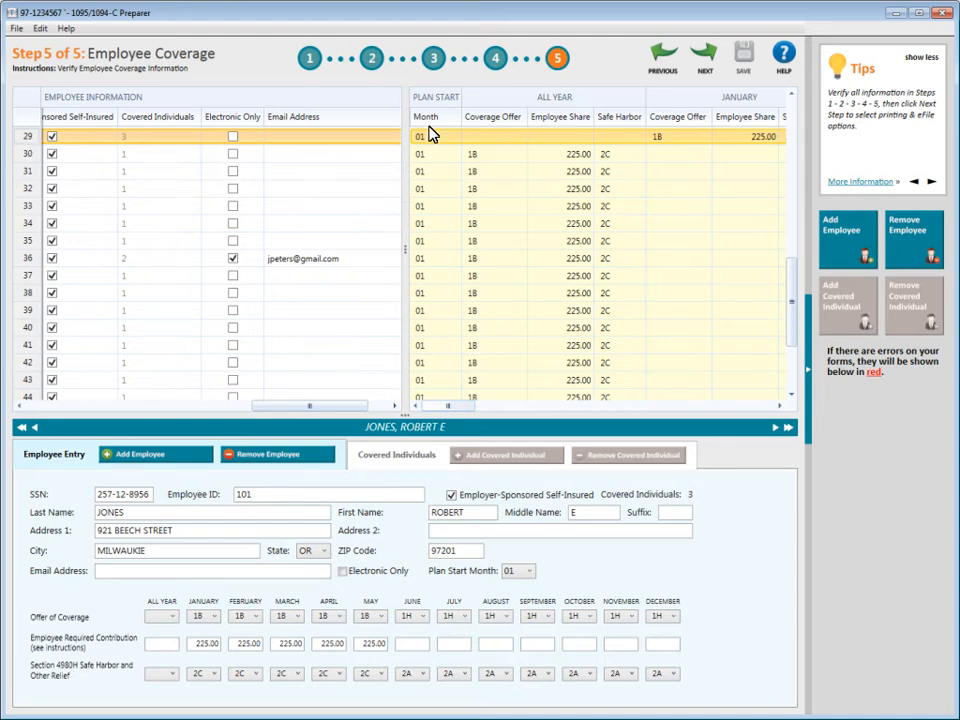
click(703, 60)
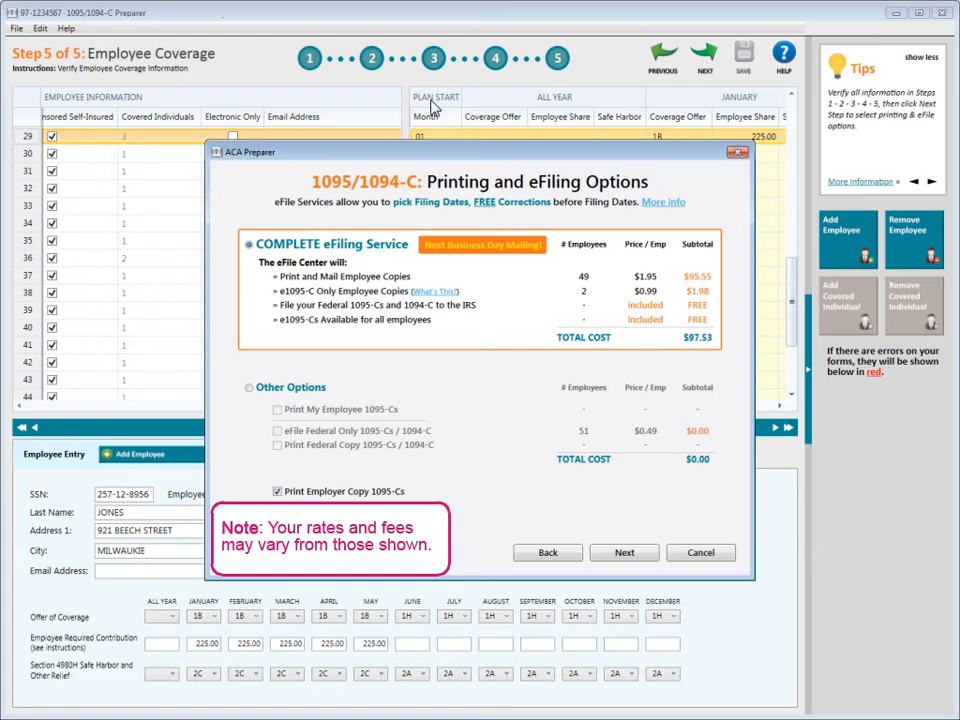
Choose the $0.00 Other Options: print employee 1095-Cs and the federal copy, with no federal-only eFiling
click(250, 390)
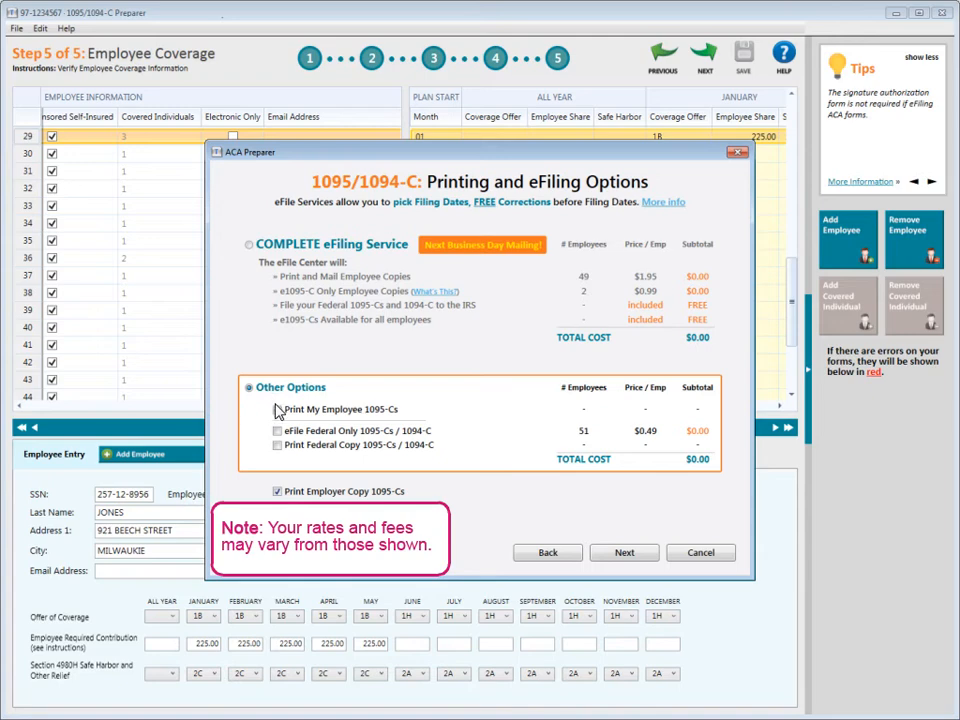
click(277, 429)
click(277, 410)
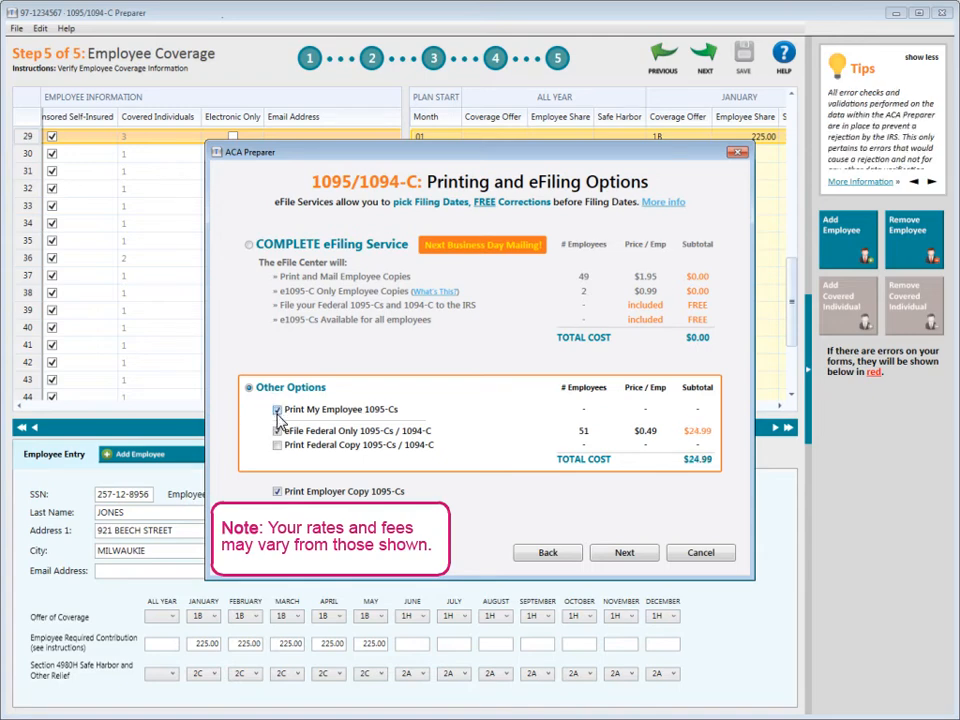
click(277, 431)
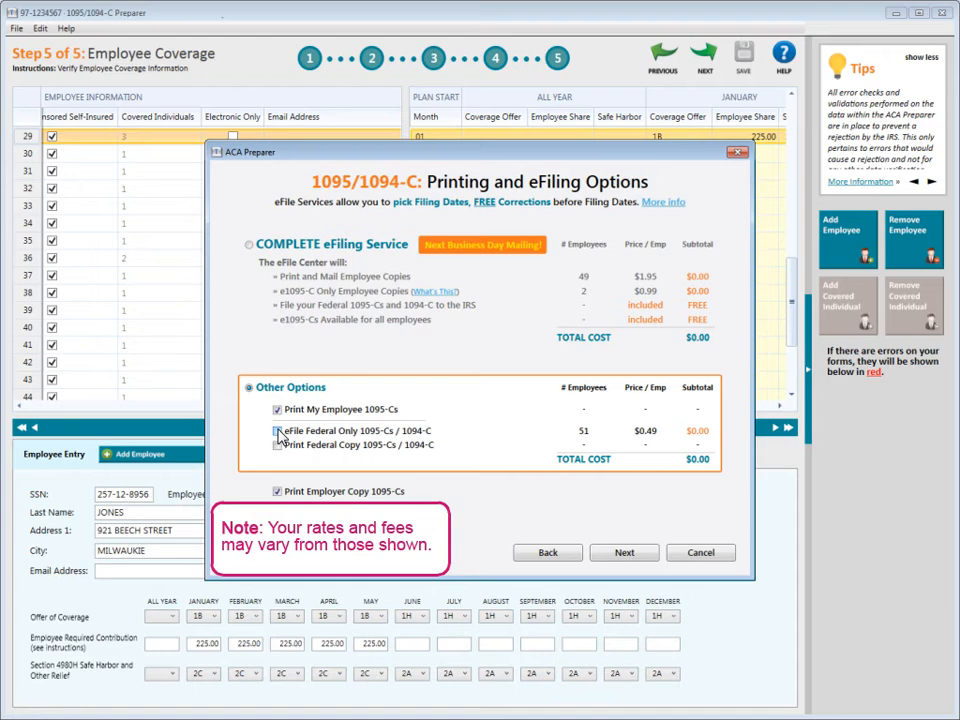
click(278, 446)
click(625, 553)
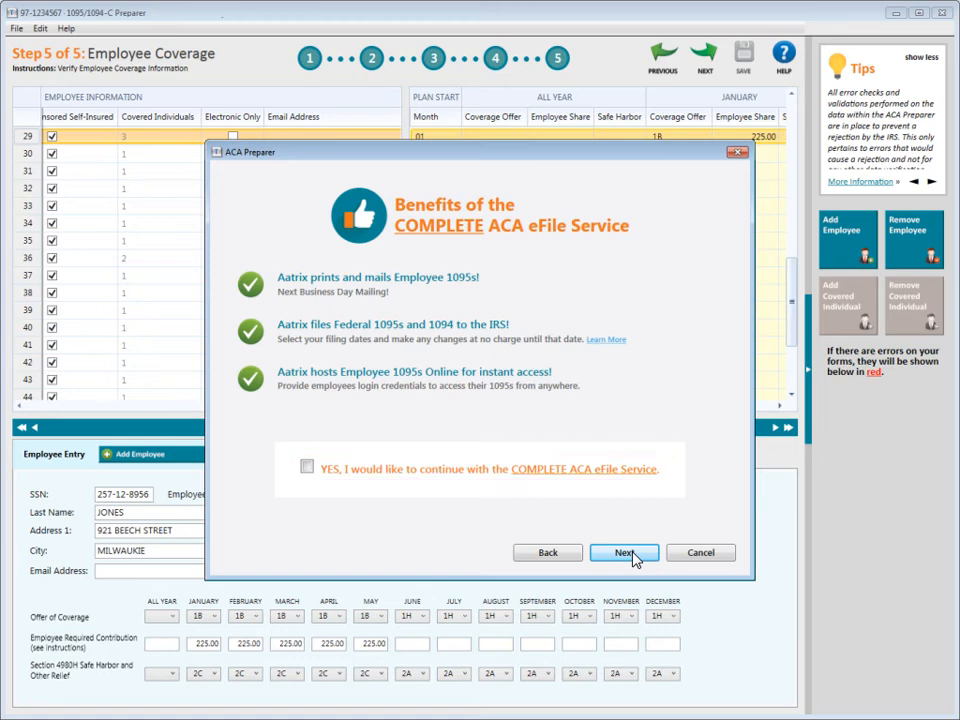
Skip the COMPLETE eFile service and pass Review Data to report 1, the Federal 1094-C
click(634, 556)
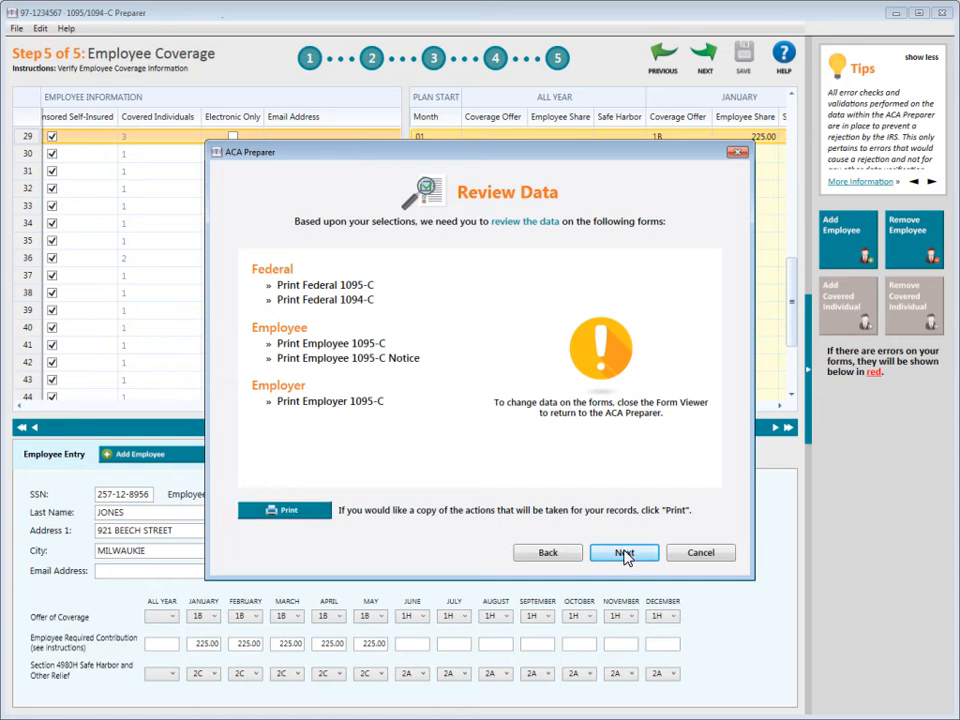
click(623, 553)
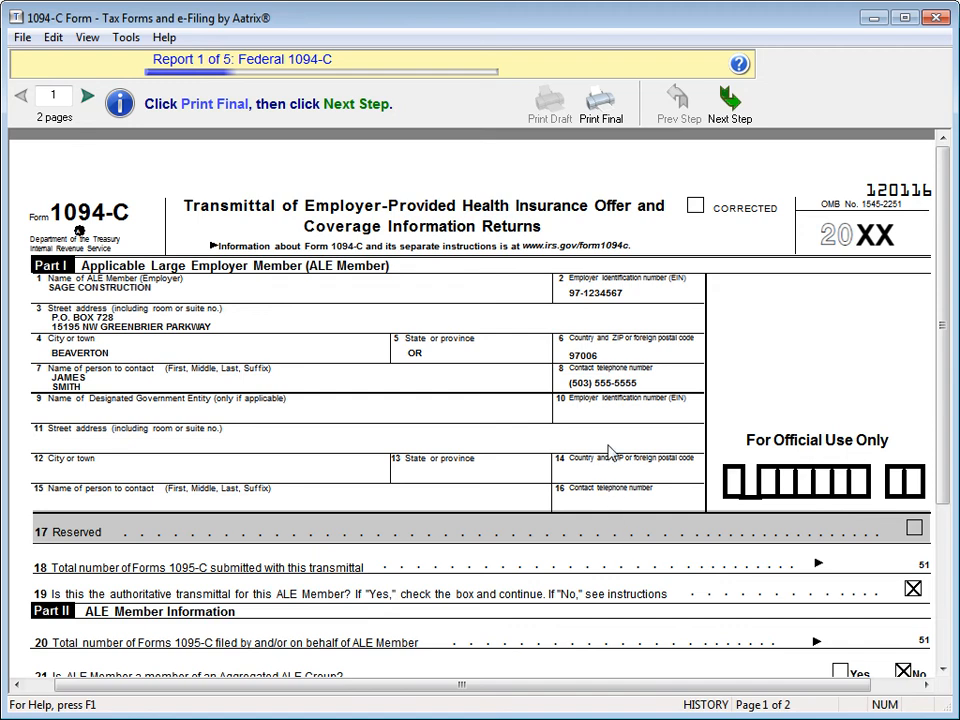
Start the final print of the Federal 1094-C transmittal
click(603, 110)
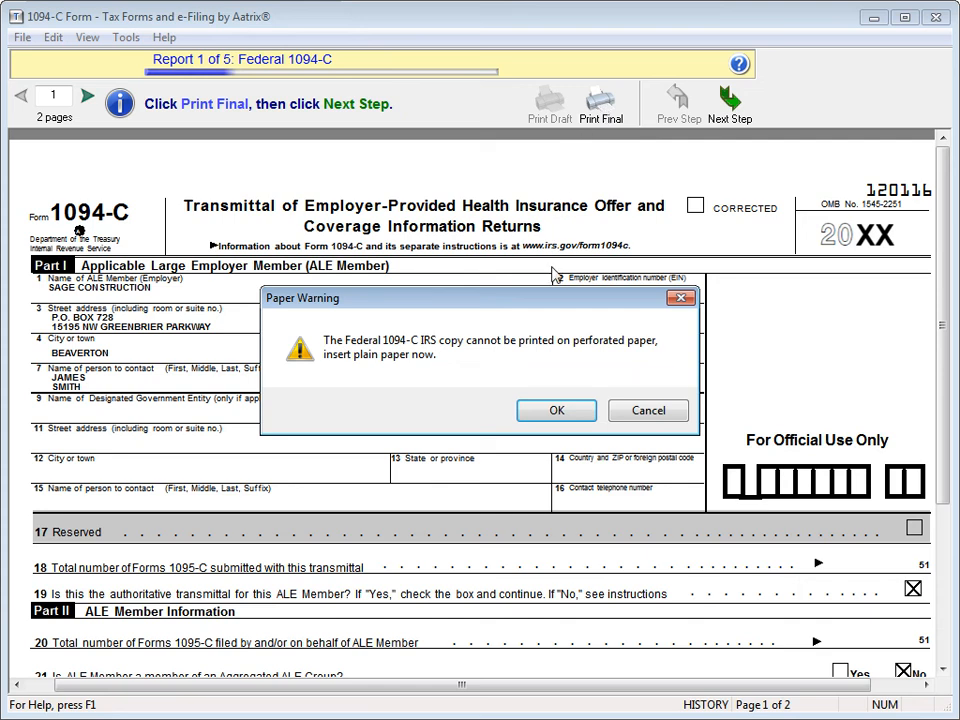
Print the final Federal 1094-C to Adobe PDF, then go to the next report
click(555, 411)
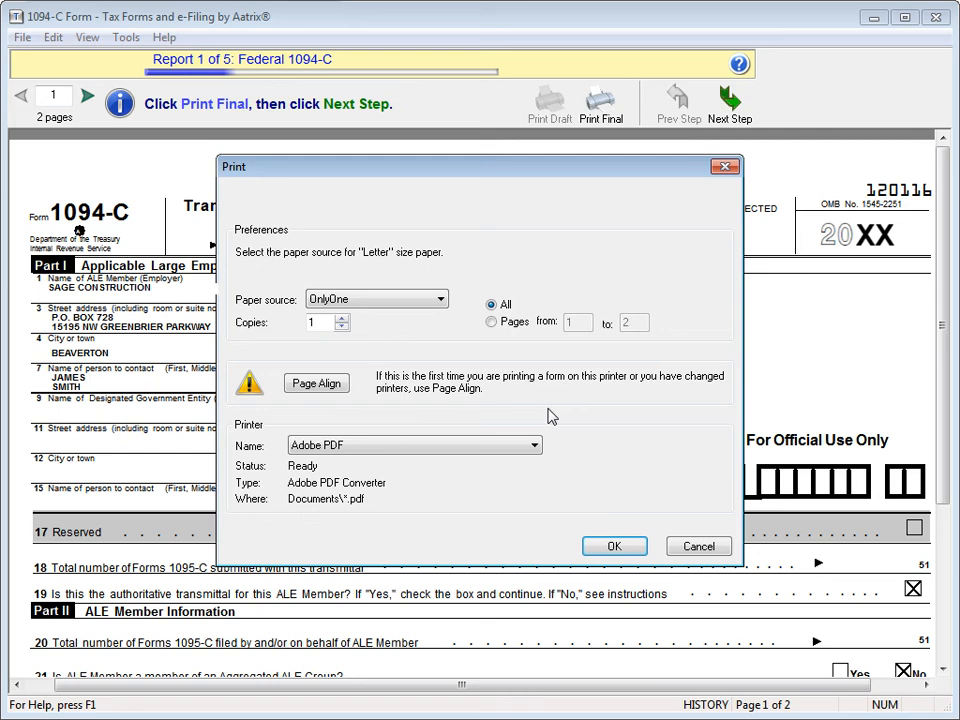
click(616, 546)
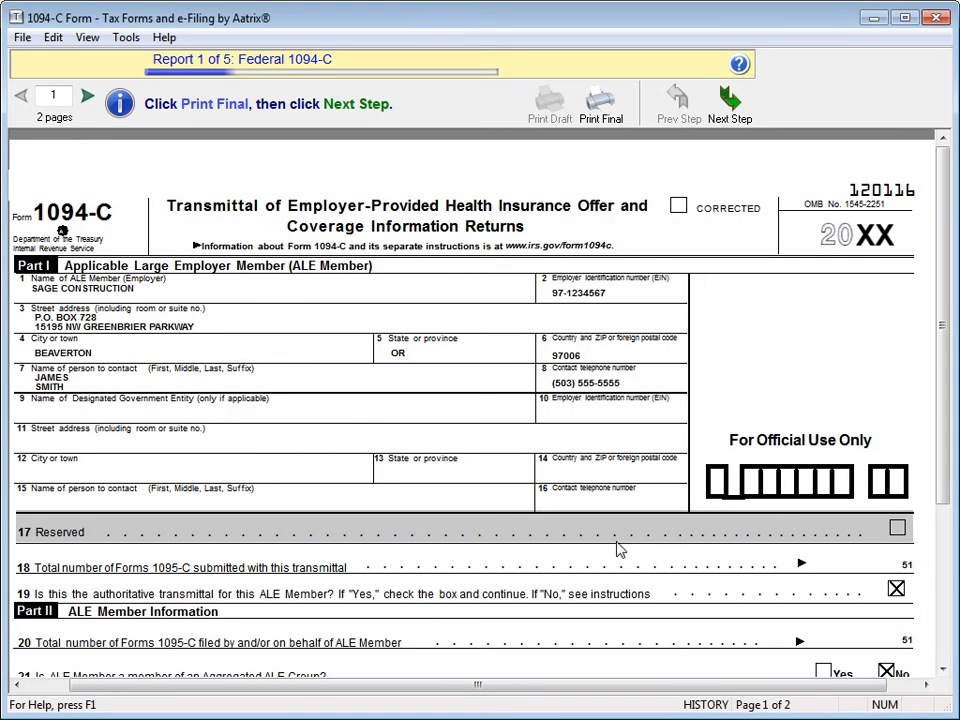
click(729, 97)
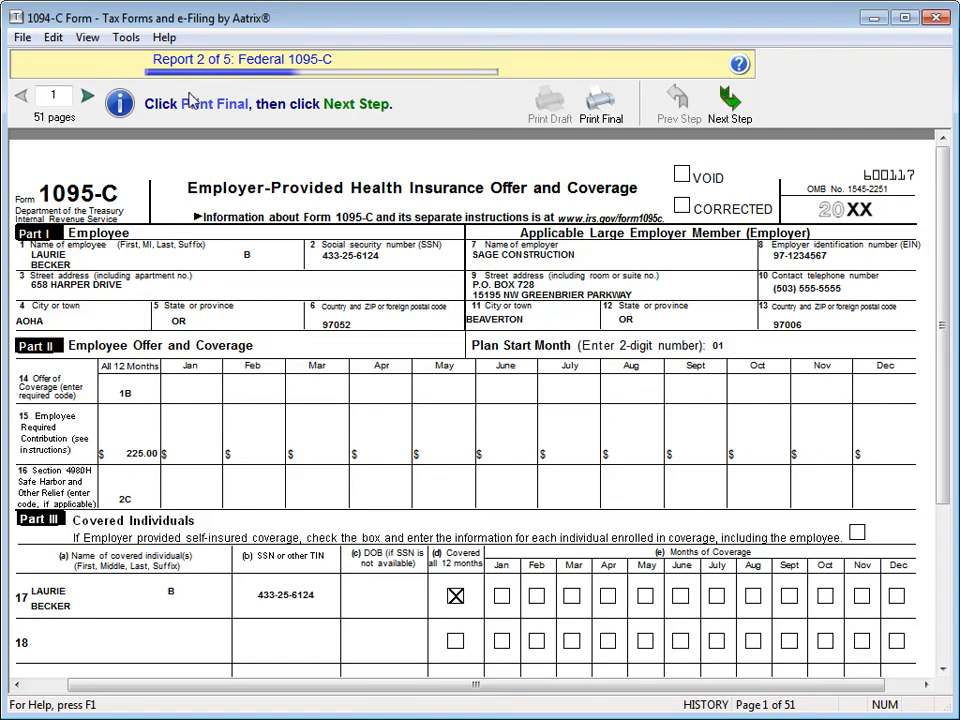
View page 2 of the Federal 1095-C, then start its final print
click(88, 97)
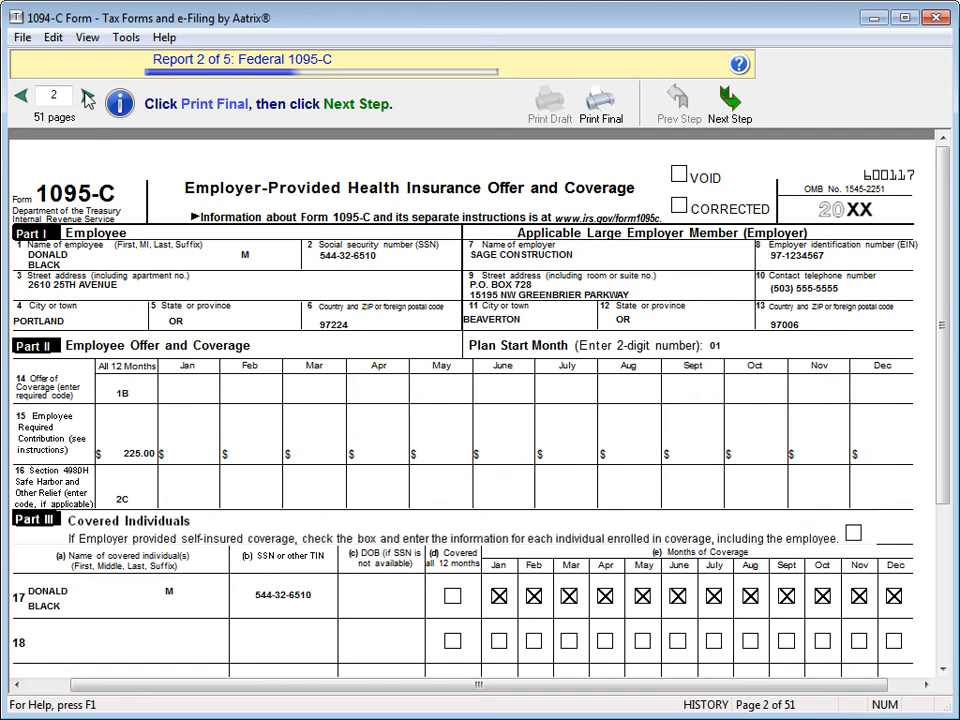
click(600, 108)
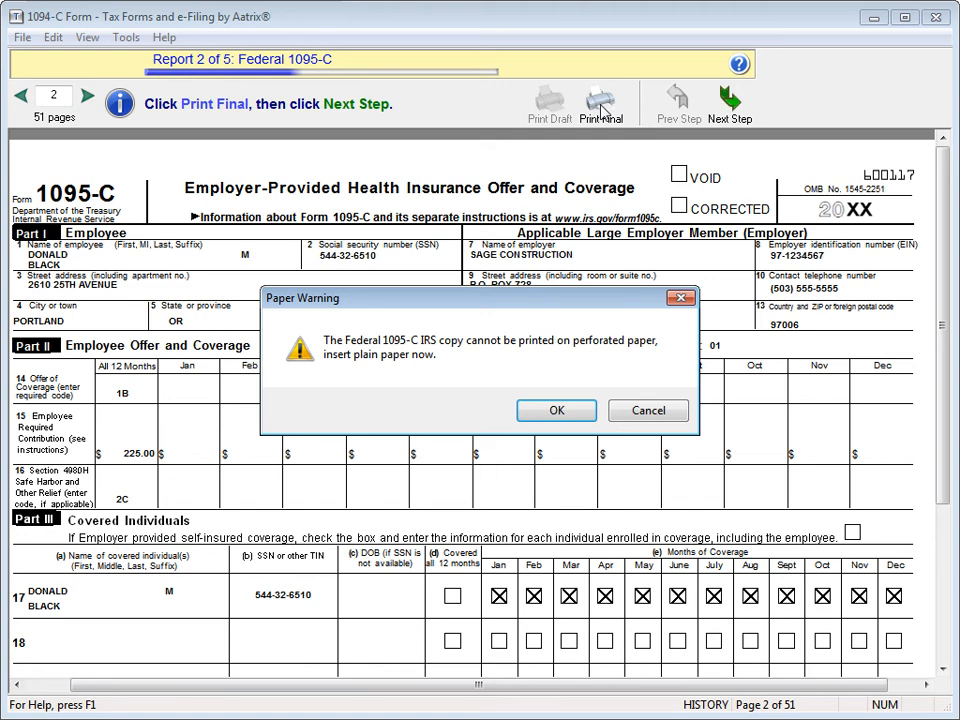
Print the final Federal 1095-C to Adobe PDF and advance to the Employee 1095-C Notice
click(557, 412)
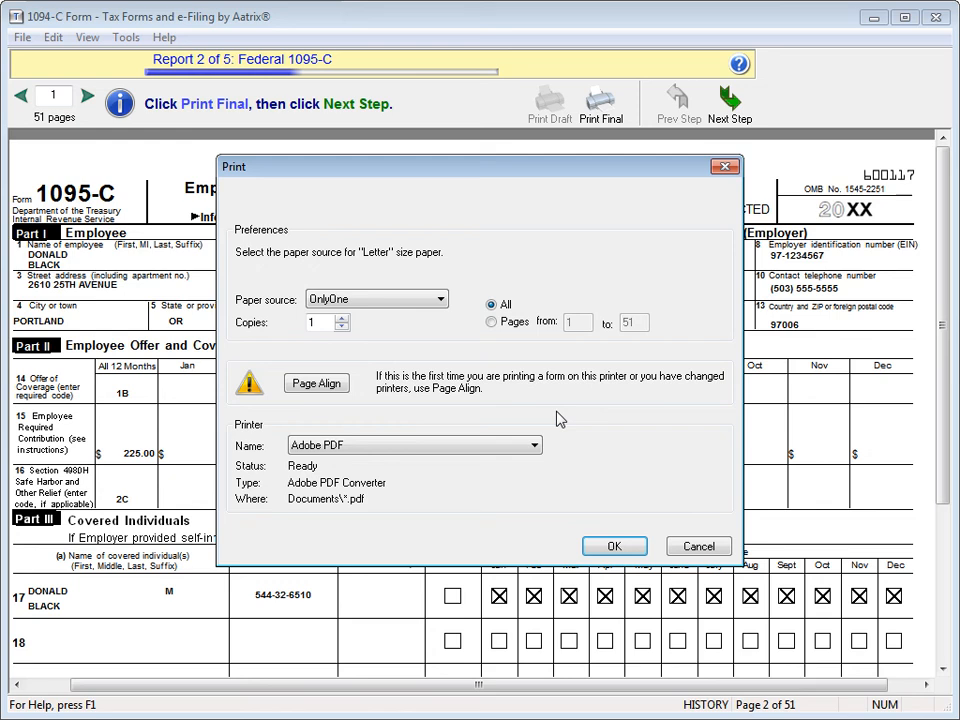
click(615, 545)
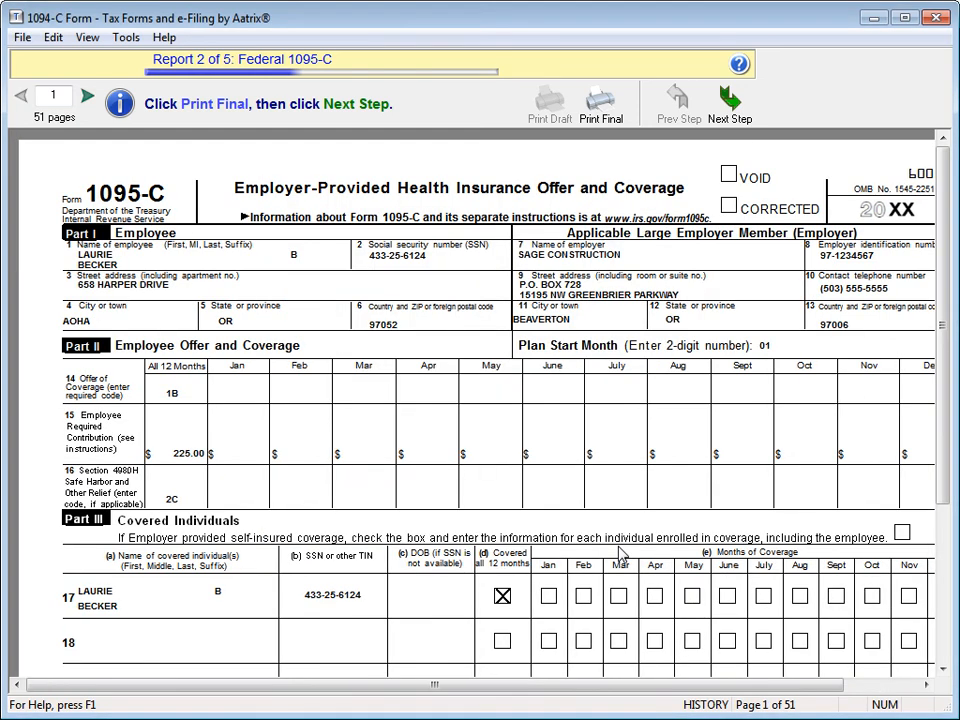
click(730, 105)
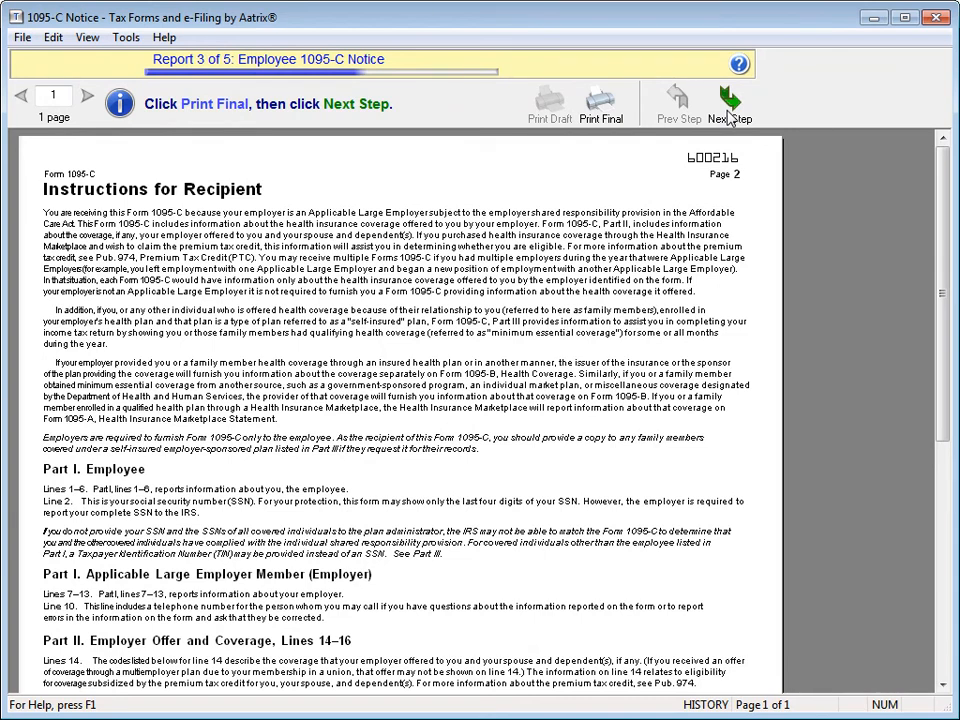
Print the final Employee 1095-C Notice to Adobe PDF, then advance to report 4
click(603, 101)
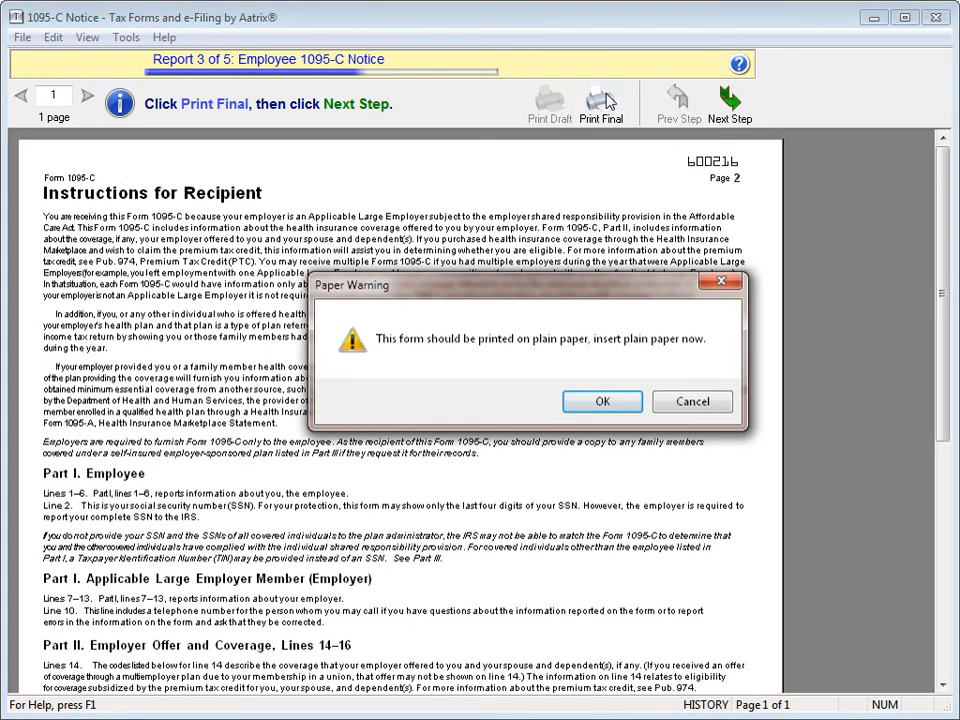
click(602, 401)
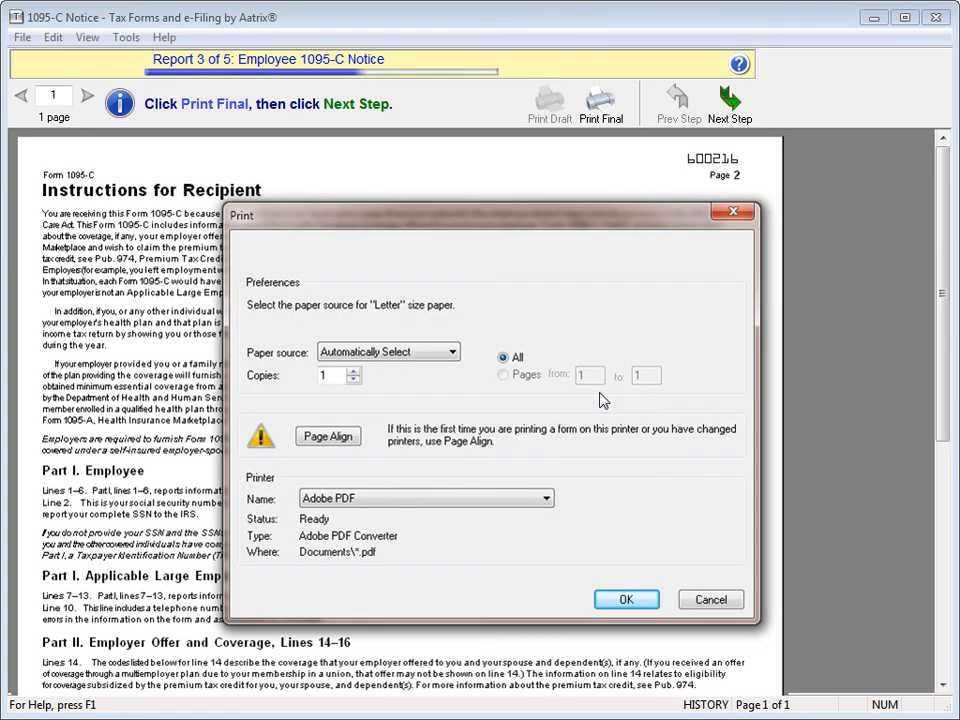
click(620, 599)
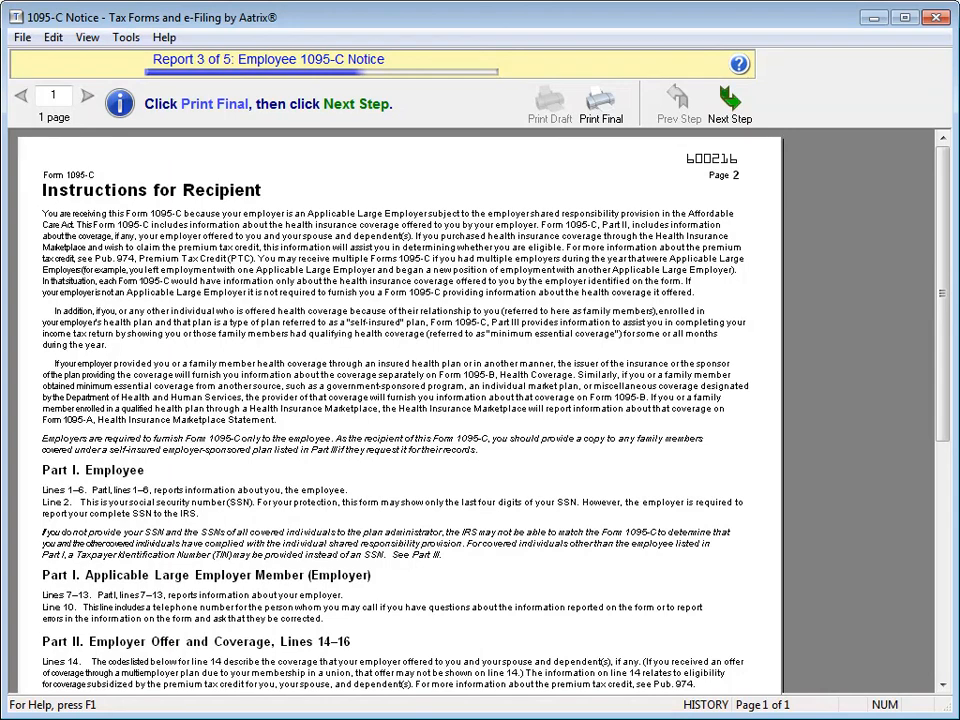
click(748, 121)
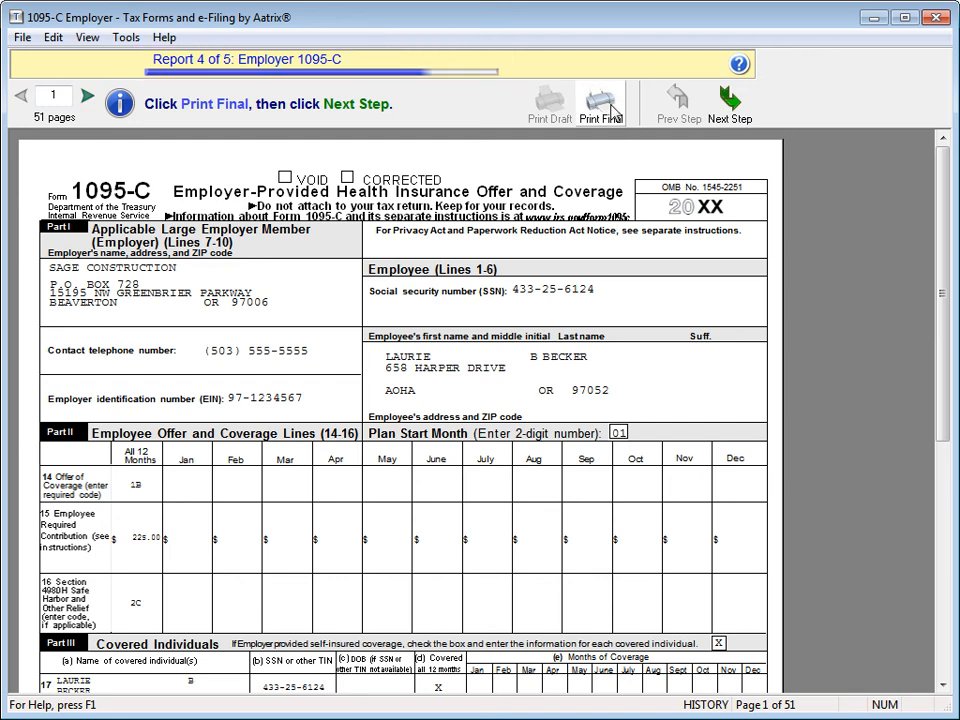
Print all 51 pages of the Employer 1095-C final to Adobe PDF, then advance to report 5
click(612, 110)
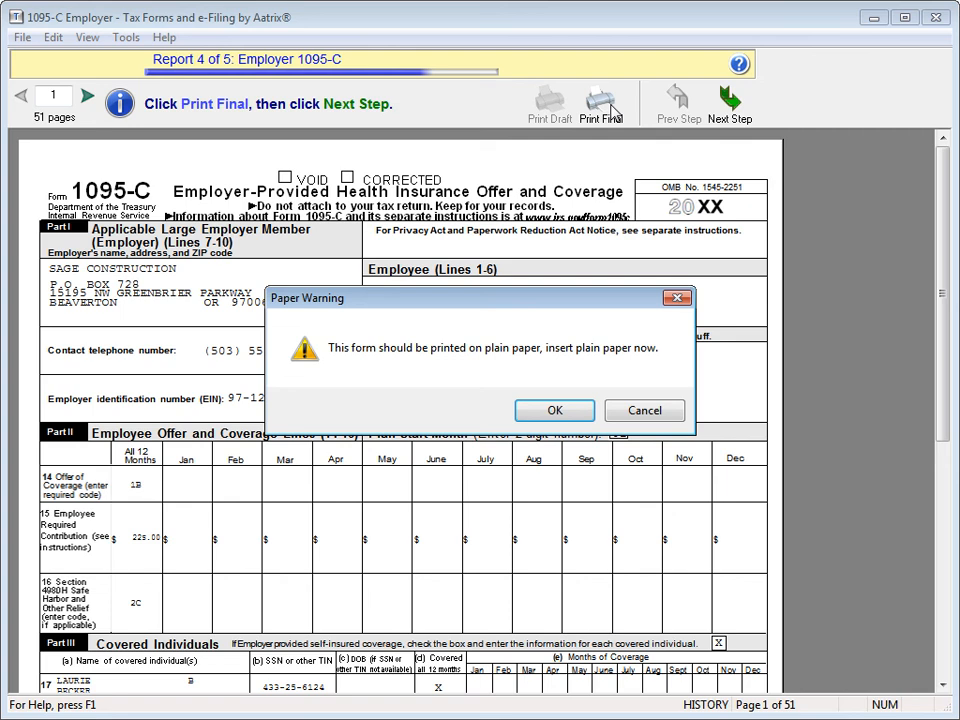
click(557, 409)
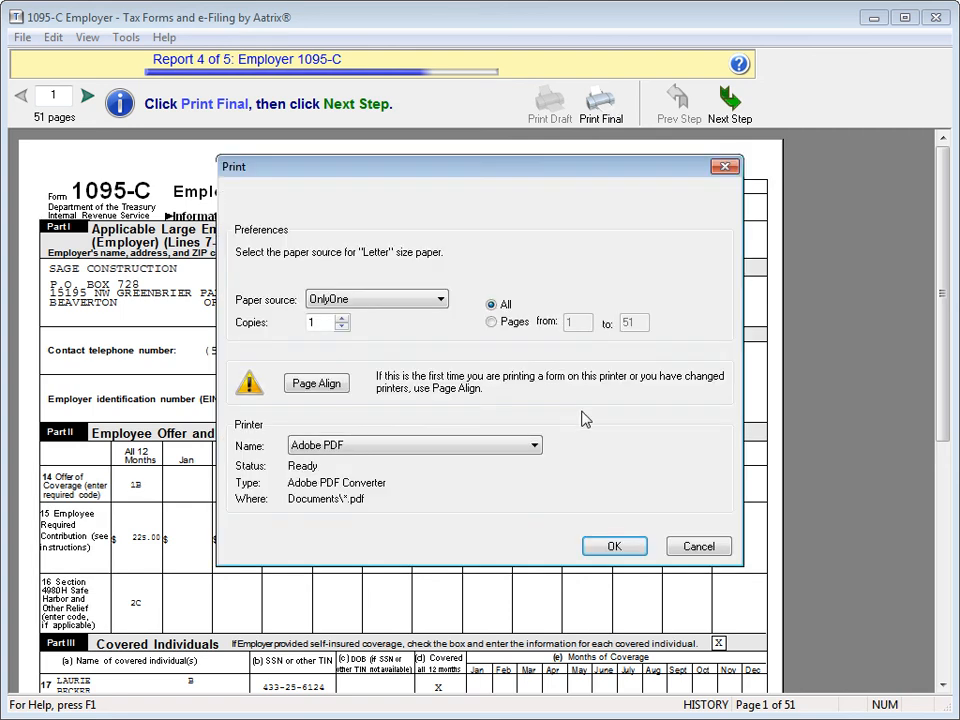
click(612, 549)
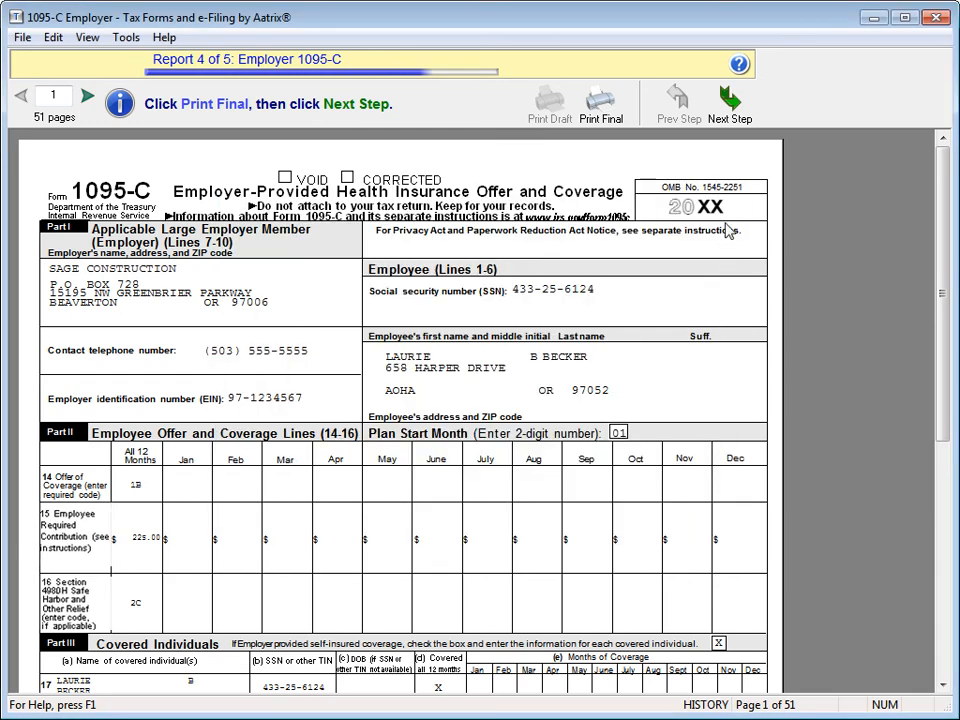
click(730, 108)
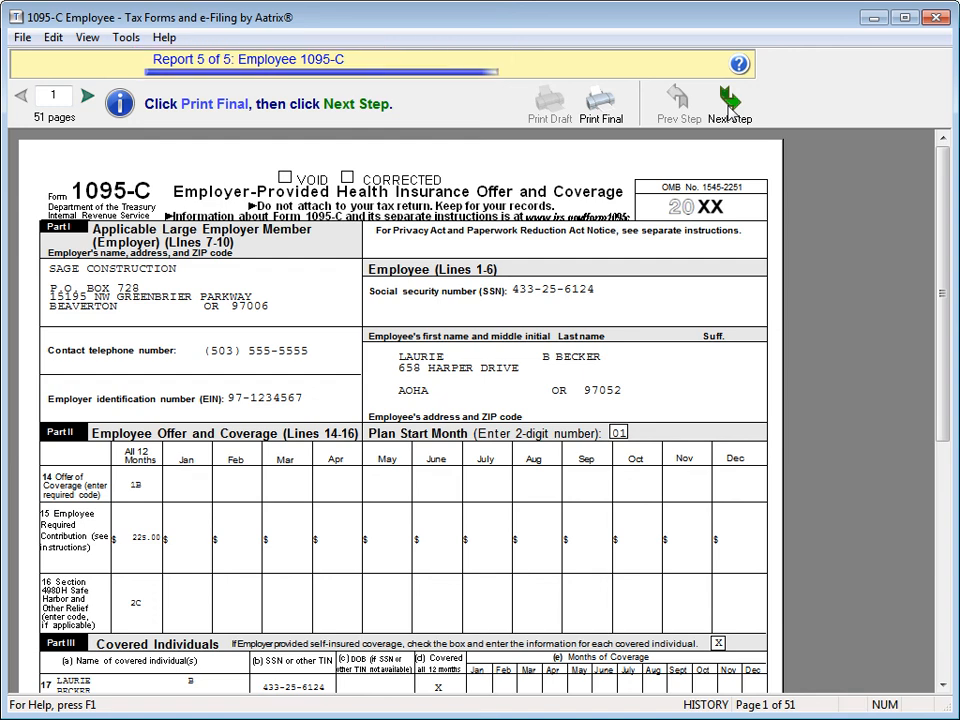
Print the final Employee 1095-C pages to Adobe PDF on blank paper, then return to History File Options
click(604, 116)
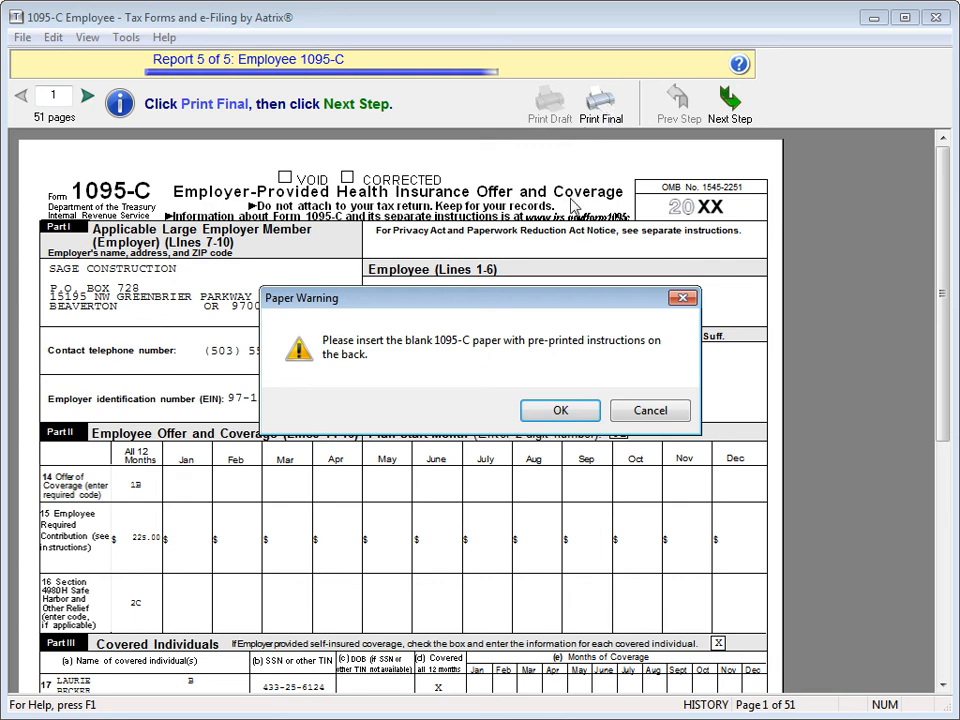
click(560, 411)
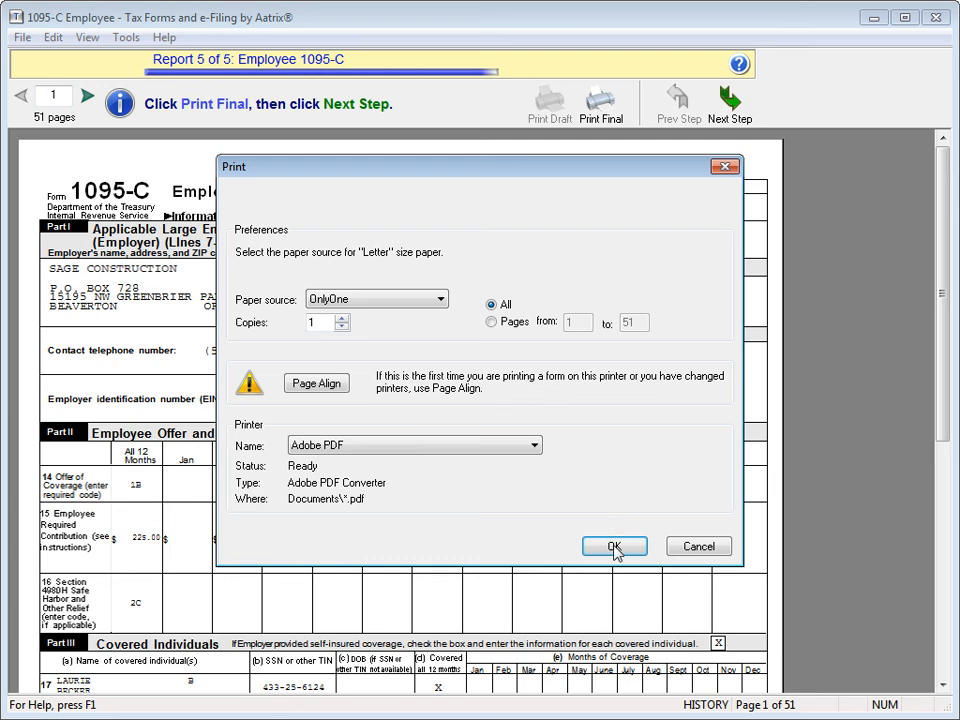
click(614, 547)
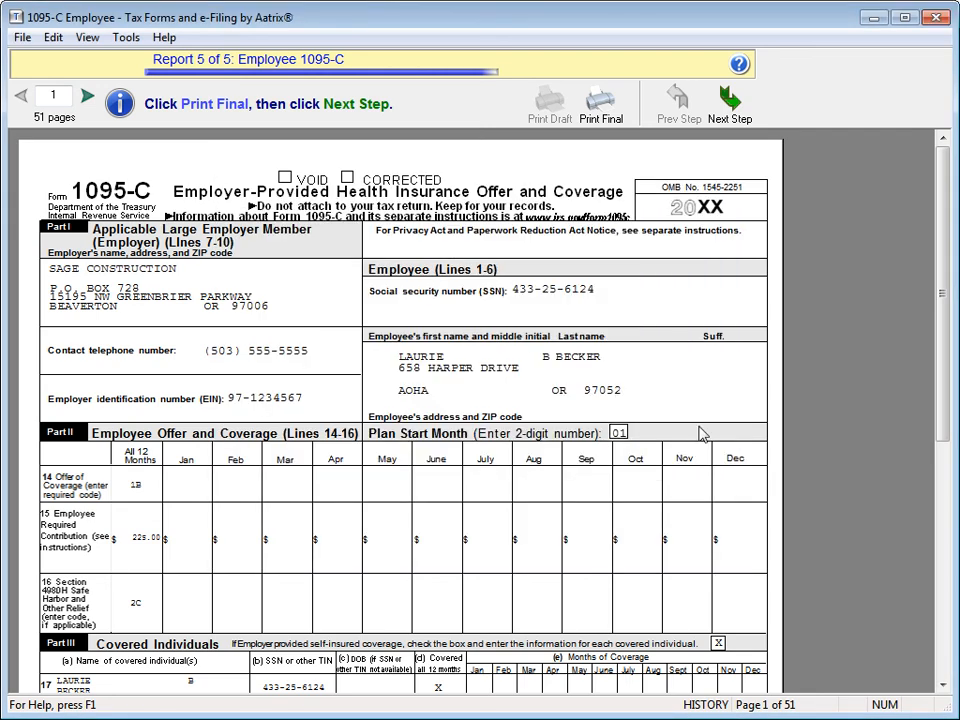
click(729, 102)
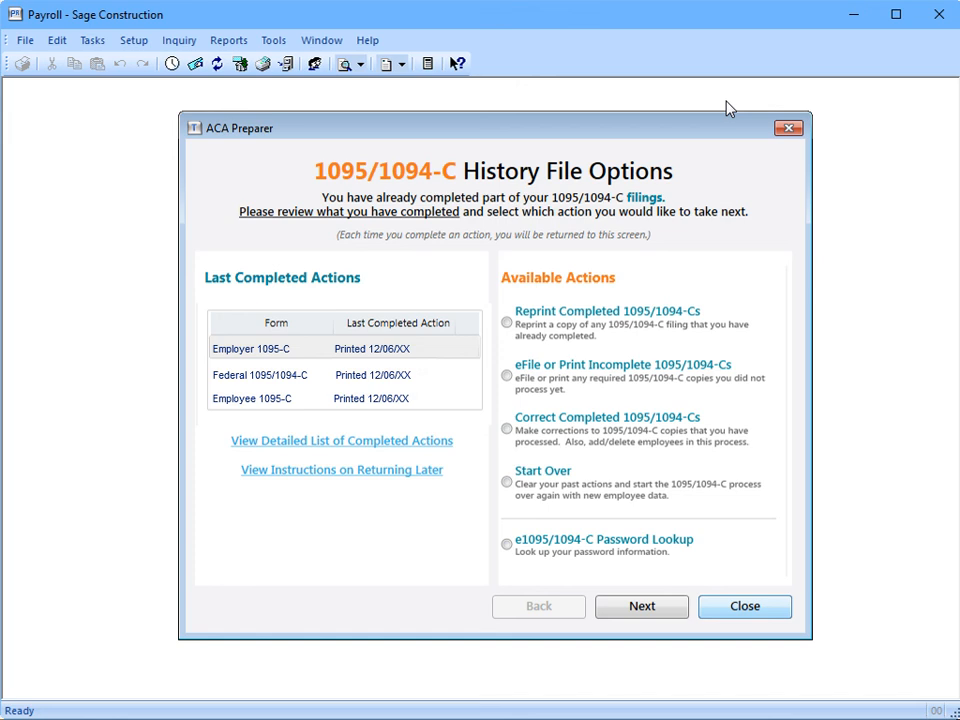
Close the ACA Preparer History File Options now that all three 1095/1094-C forms are printed
click(737, 607)
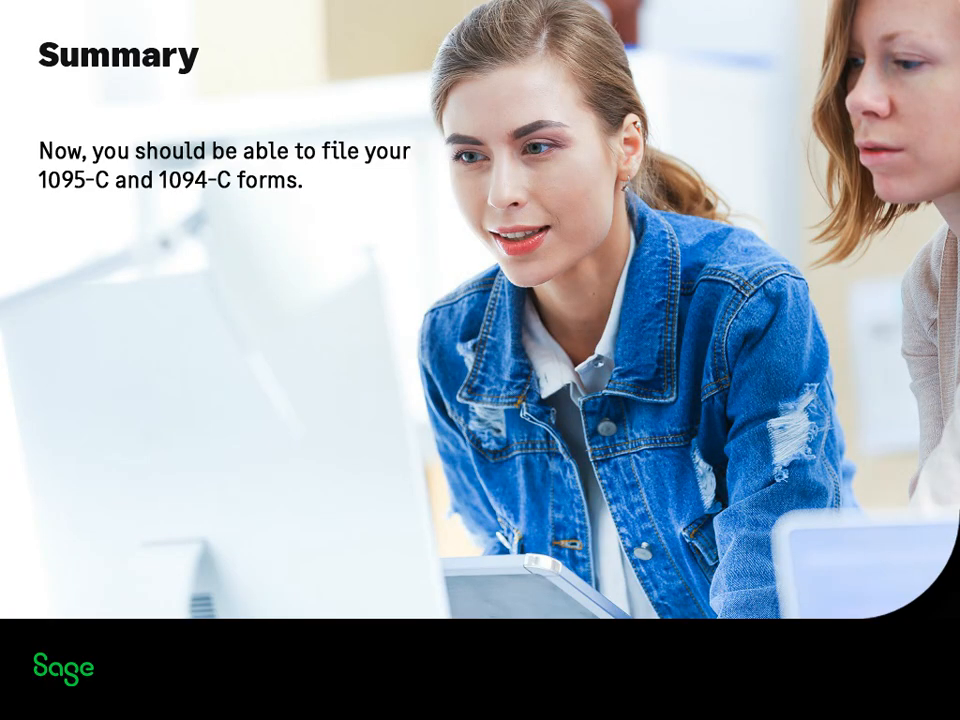